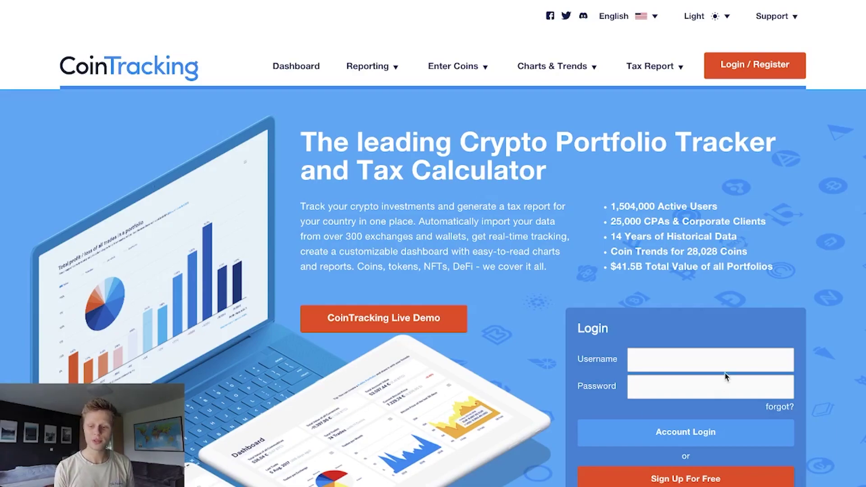
Step: Sign up for a free account with a new username and password, then continue to adding transactions
{"action": "left_click", "coordinate": [703, 364]}
{"action": "type", "text": "te"}
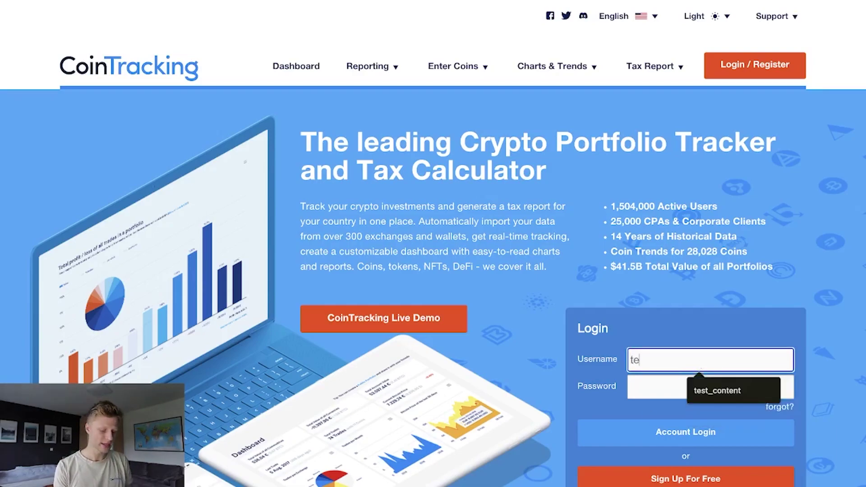
{"action": "type", "text": "stuser123456787"}
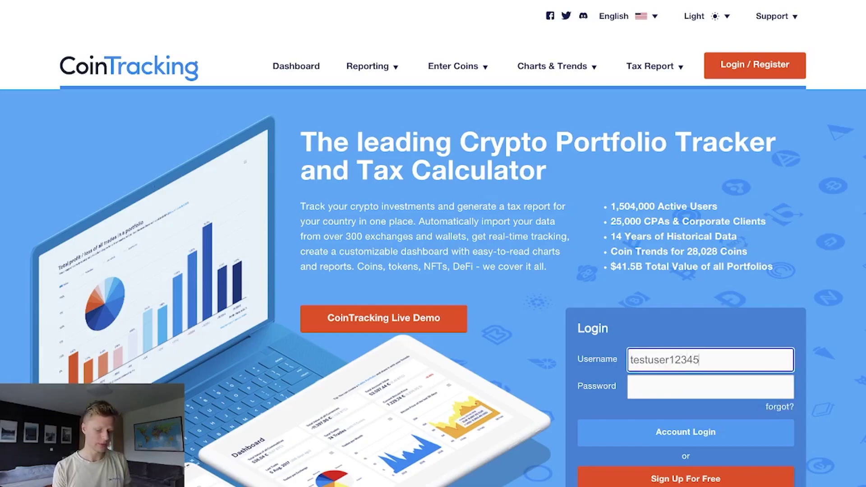
{"action": "left_click", "coordinate": [711, 386]}
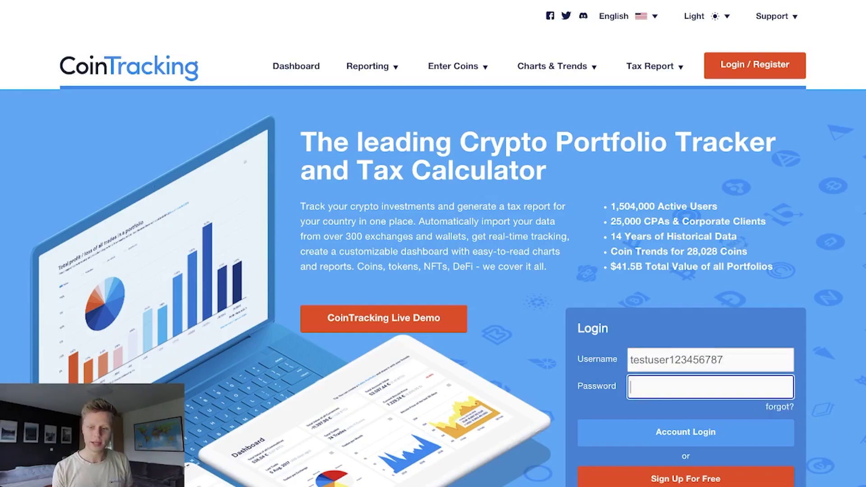
{"action": "type", "text": "•••••"}
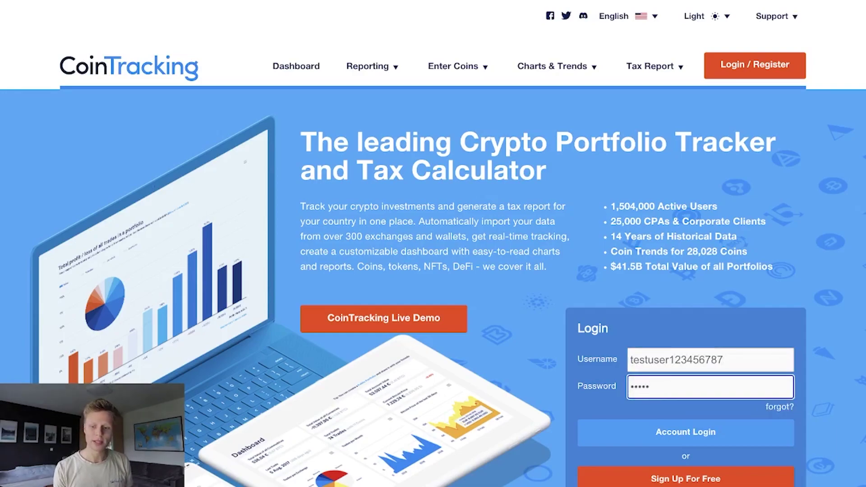
{"action": "scroll", "coordinate": [677, 406], "scroll_direction": "down", "scroll_amount": 3}
{"action": "left_click", "coordinate": [677, 383]}
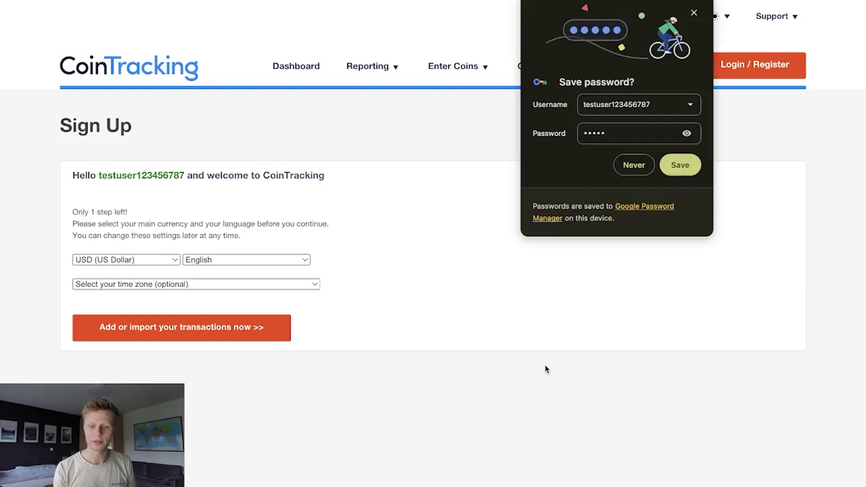
{"action": "left_click", "coordinate": [692, 14]}
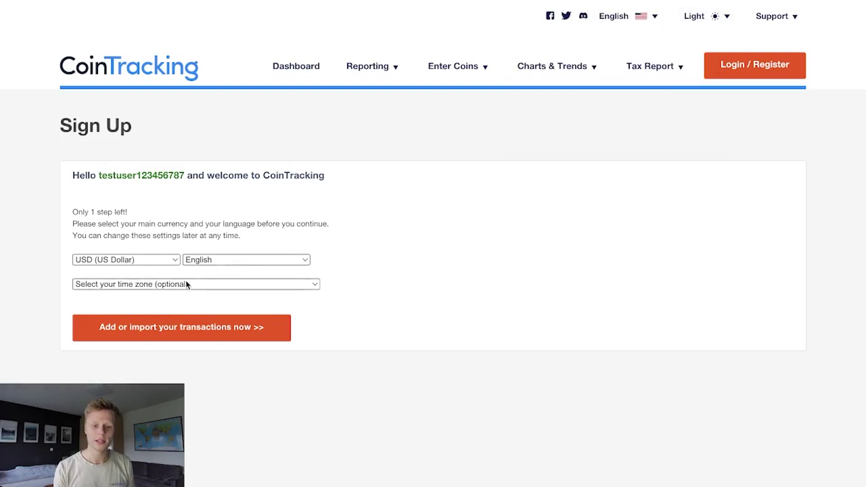
{"action": "left_click", "coordinate": [159, 326]}
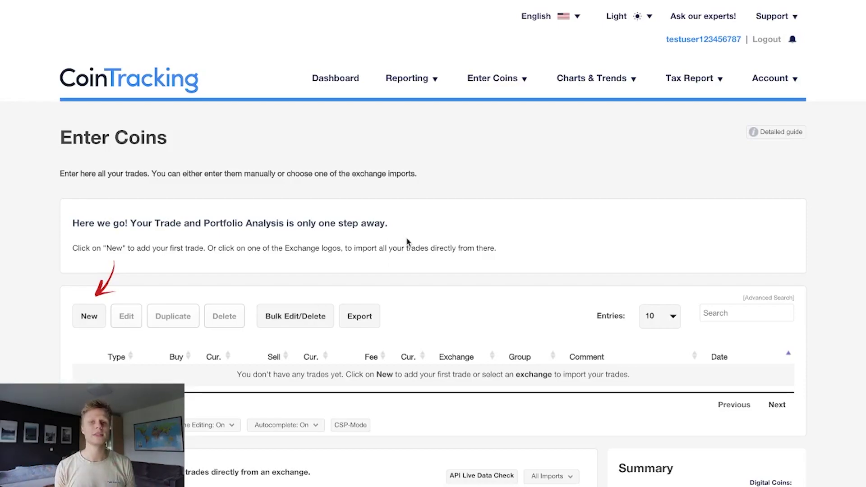
Step: Open Account > Upgrade Account and scroll through the plan comparison table
{"action": "mouse_move", "coordinate": [759, 90]}
{"action": "left_click", "coordinate": [756, 134]}
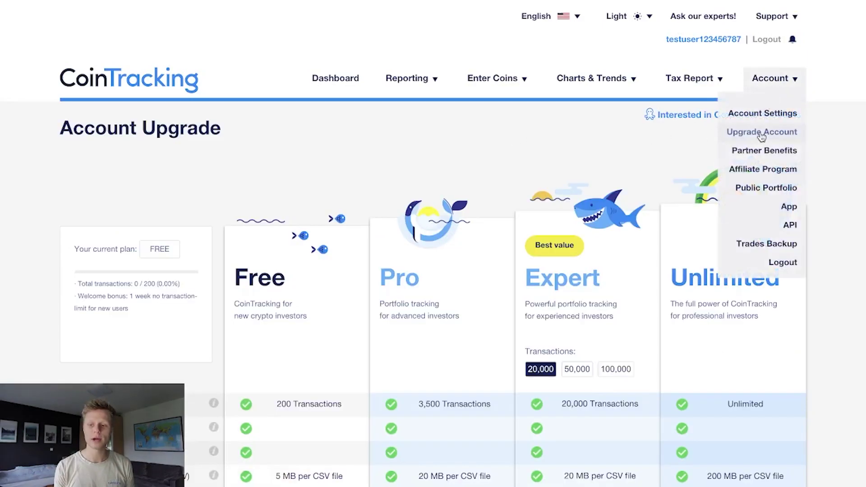
{"action": "scroll", "coordinate": [441, 97], "scroll_direction": "down", "scroll_amount": 5}
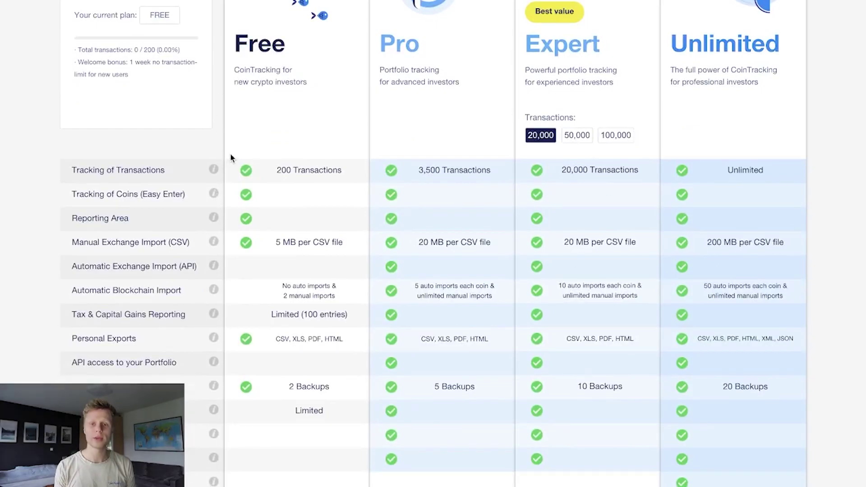
{"action": "scroll", "coordinate": [227, 157], "scroll_direction": "down", "scroll_amount": 5}
{"action": "scroll", "coordinate": [230, 166], "scroll_direction": "down", "scroll_amount": 3}
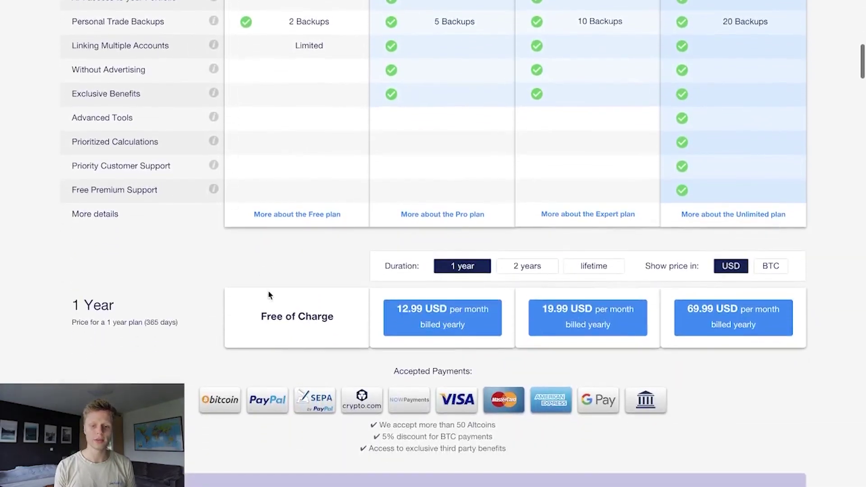
{"action": "scroll", "coordinate": [361, 226], "scroll_direction": "up", "scroll_amount": 3}
{"action": "scroll", "coordinate": [348, 212], "scroll_direction": "up", "scroll_amount": 4}
{"action": "scroll", "coordinate": [392, 340], "scroll_direction": "down", "scroll_amount": 4}
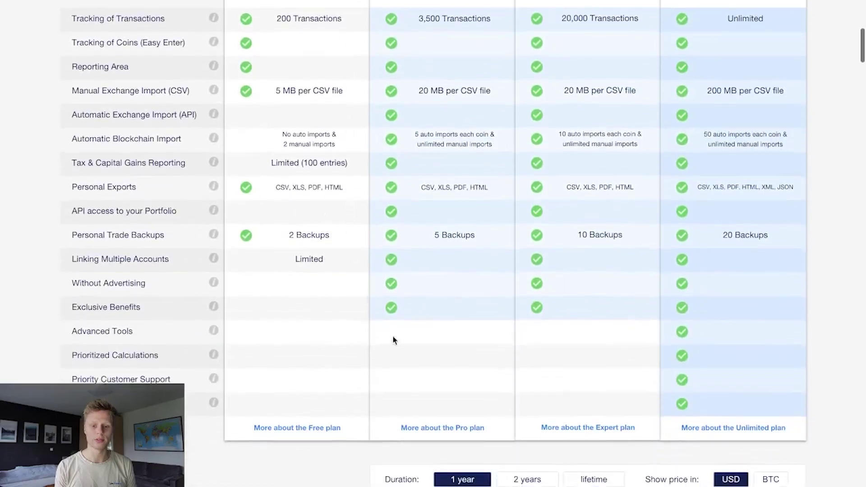
{"action": "scroll", "coordinate": [333, 325], "scroll_direction": "down", "scroll_amount": 4}
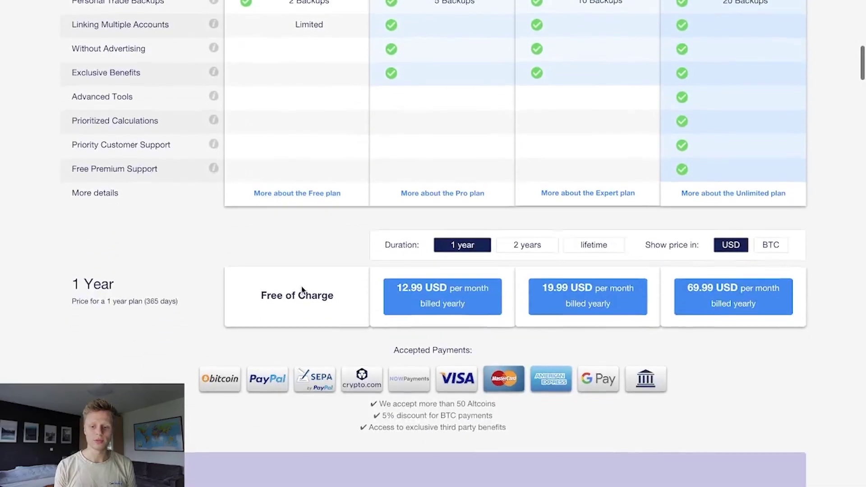
Step: Select the Expert plan's 50,000 and then 100,000 transaction tiers
{"action": "scroll", "coordinate": [365, 296], "scroll_direction": "up", "scroll_amount": 9}
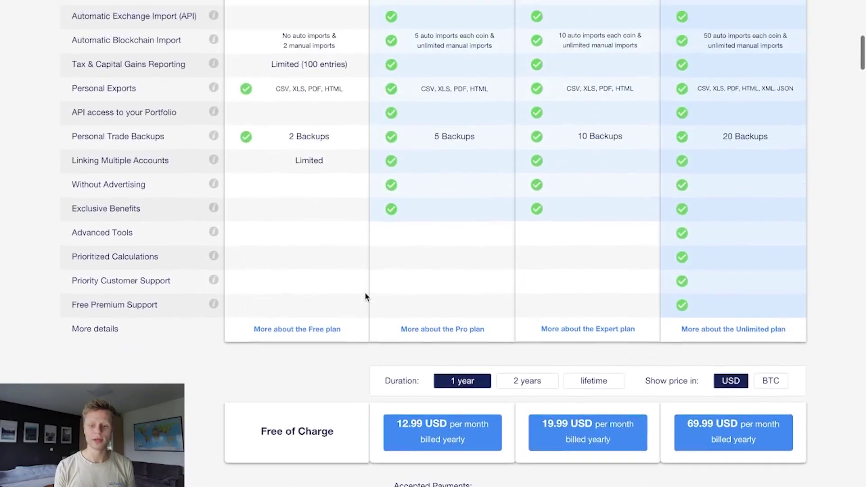
{"action": "scroll", "coordinate": [386, 289], "scroll_direction": "up", "scroll_amount": 1}
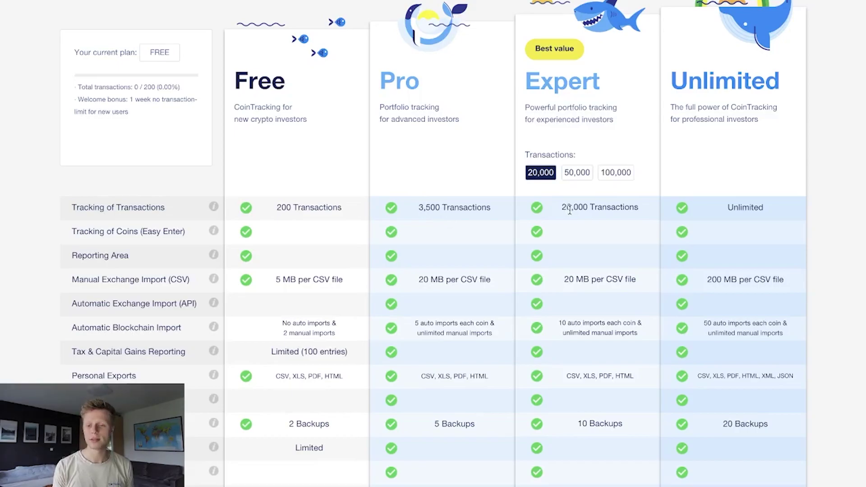
{"action": "left_click", "coordinate": [578, 174]}
{"action": "left_click", "coordinate": [615, 172]}
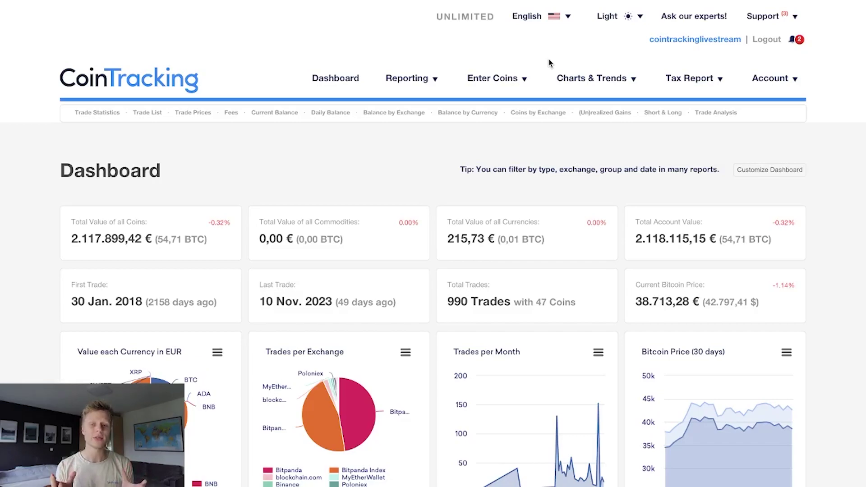
Step: Open the Kraken page from Enter Coins > Exchange Imports (API)
{"action": "mouse_move", "coordinate": [493, 79]}
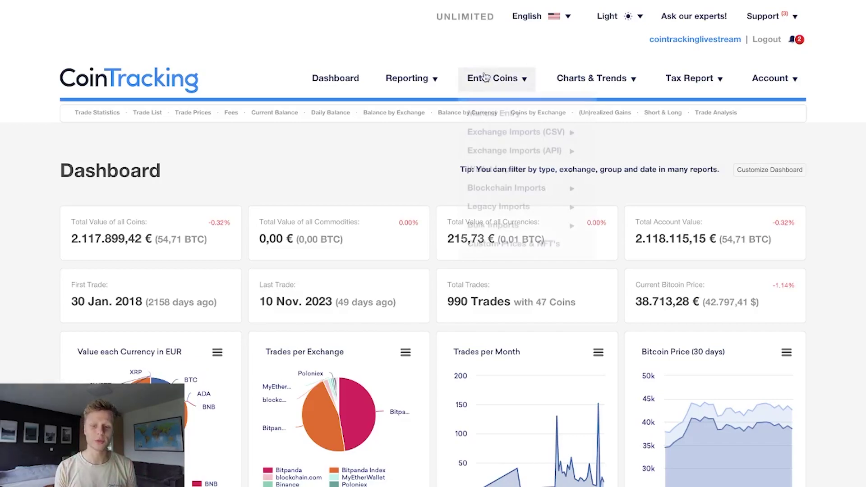
{"action": "mouse_move", "coordinate": [496, 153]}
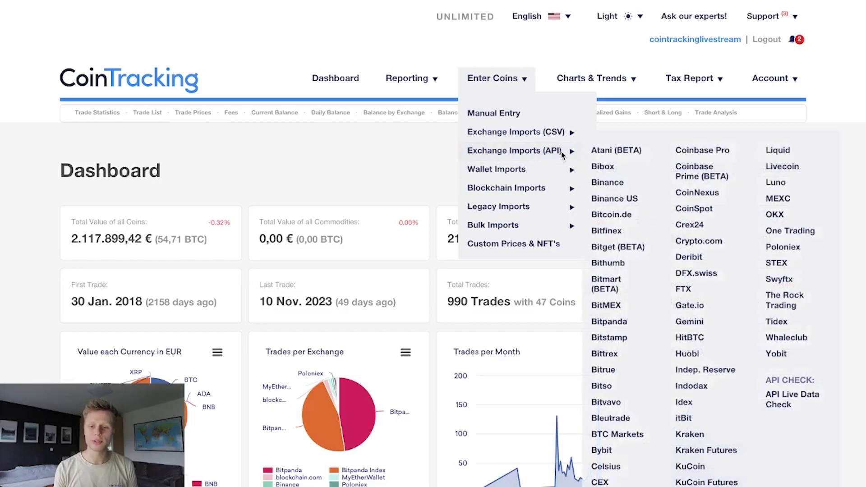
{"action": "scroll", "coordinate": [645, 248], "scroll_direction": "down", "scroll_amount": 3}
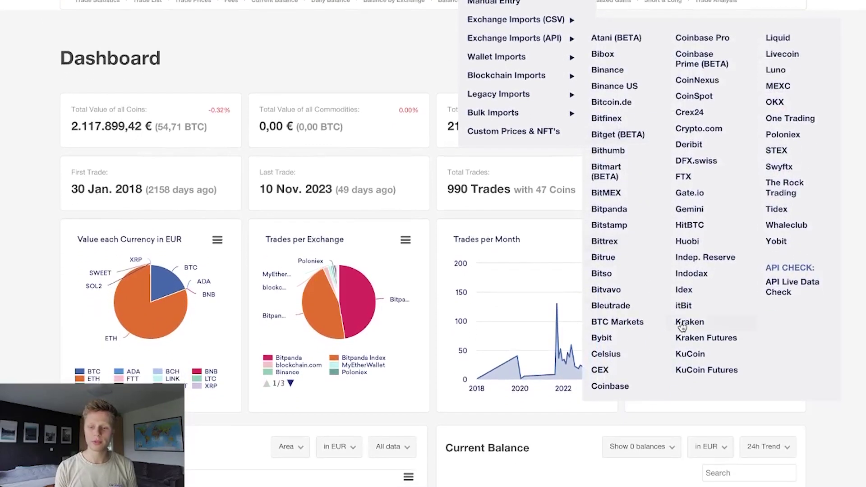
{"action": "left_click", "coordinate": [688, 321]}
{"action": "scroll", "coordinate": [257, 201], "scroll_direction": "down", "scroll_amount": 4}
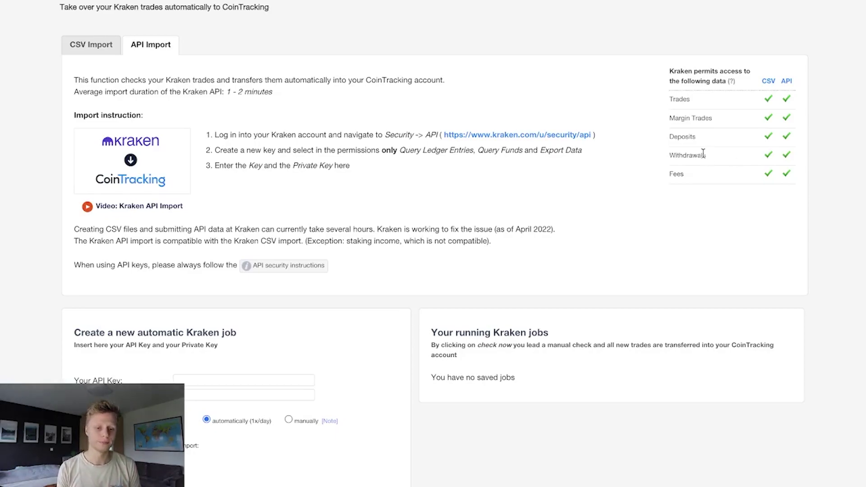
{"action": "scroll", "coordinate": [335, 98], "scroll_direction": "down", "scroll_amount": 8}
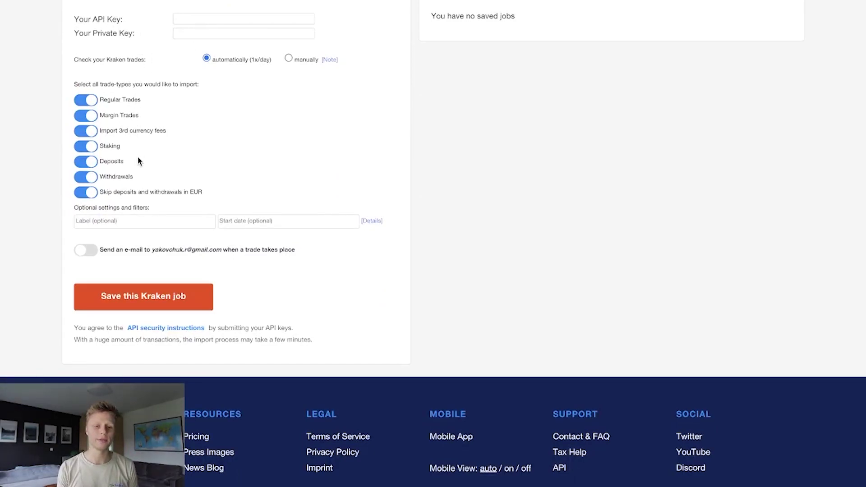
{"action": "scroll", "coordinate": [142, 157], "scroll_direction": "up", "scroll_amount": 2}
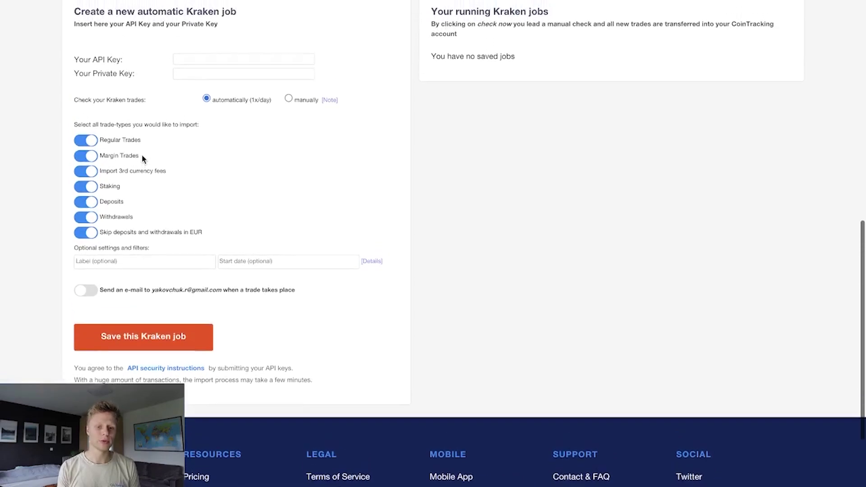
{"action": "left_click", "coordinate": [248, 268]}
{"action": "type", "text": "13.12.23"}
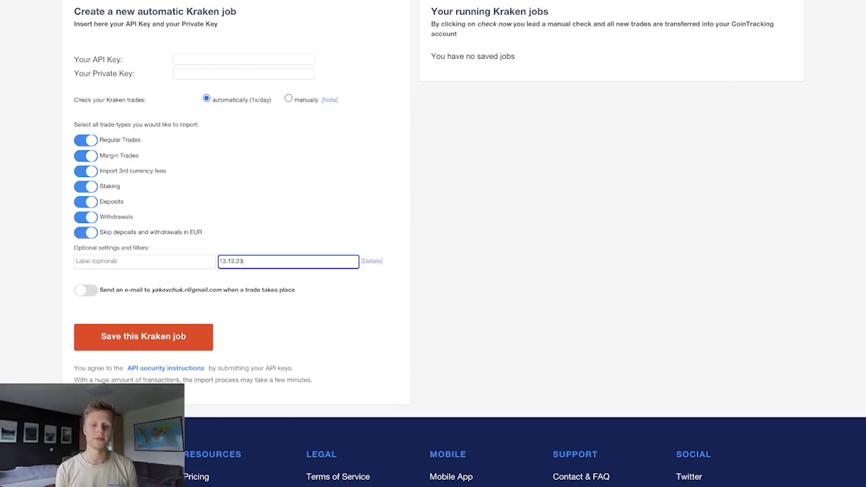
{"action": "key", "text": "ctrl+a"}
{"action": "key", "text": "BackSpace"}
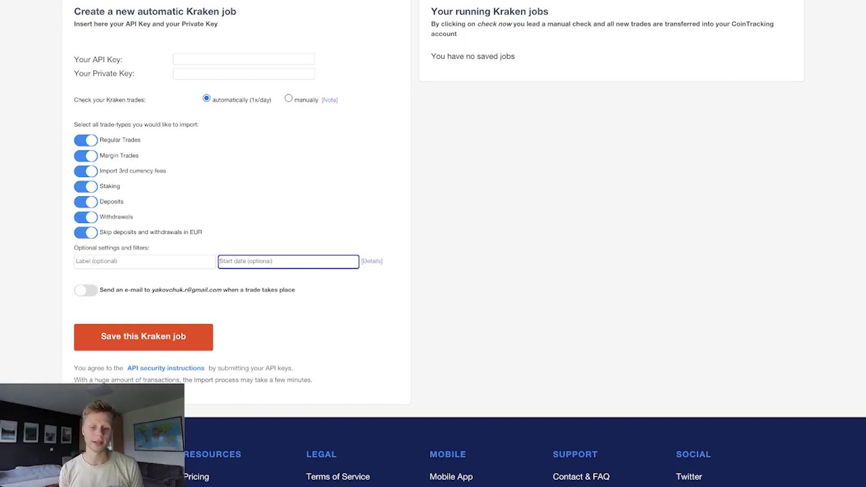
{"action": "scroll", "coordinate": [255, 222], "scroll_direction": "up", "scroll_amount": 2}
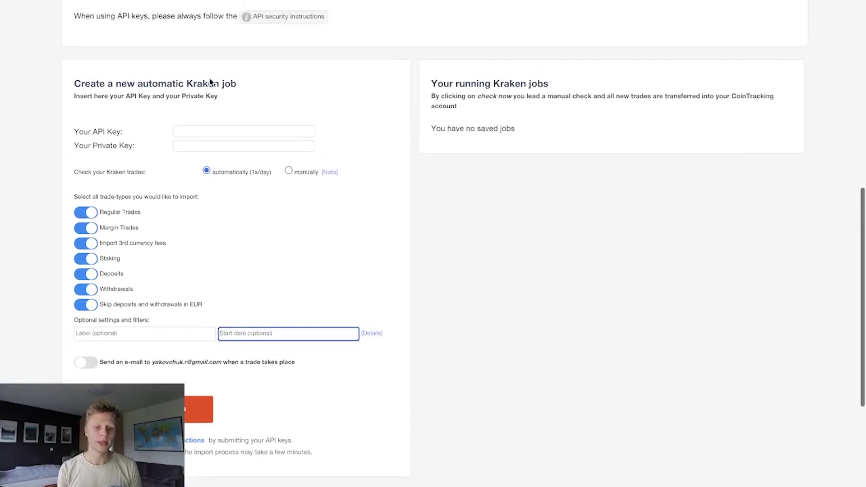
Step: Autofill the Kraken API Key and Private Key fields from saved values
{"action": "left_click", "coordinate": [202, 131]}
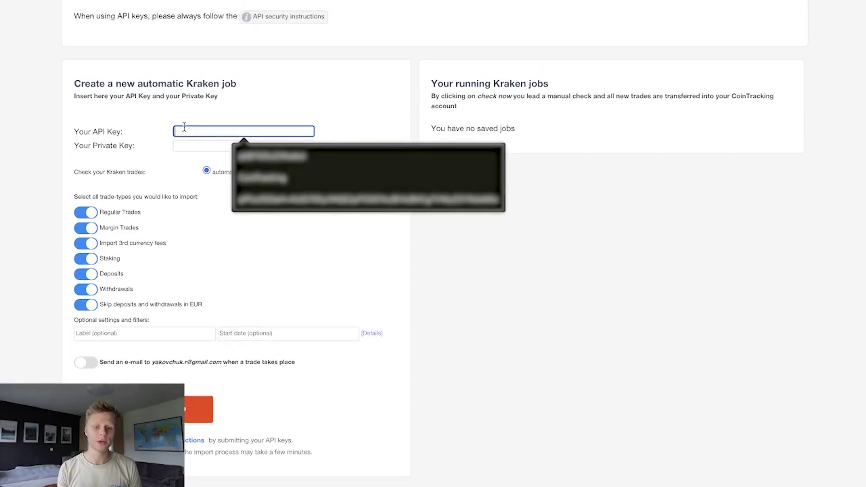
{"action": "left_click", "coordinate": [344, 154]}
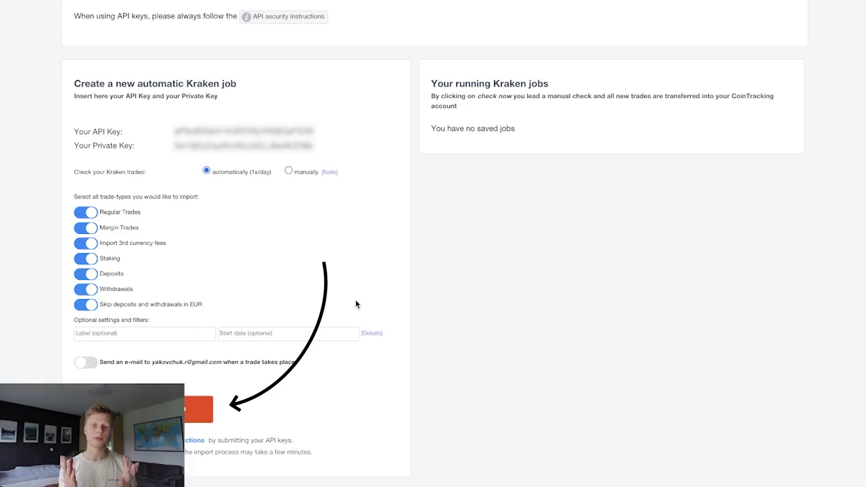
{"action": "scroll", "coordinate": [355, 299], "scroll_direction": "up", "scroll_amount": 10}
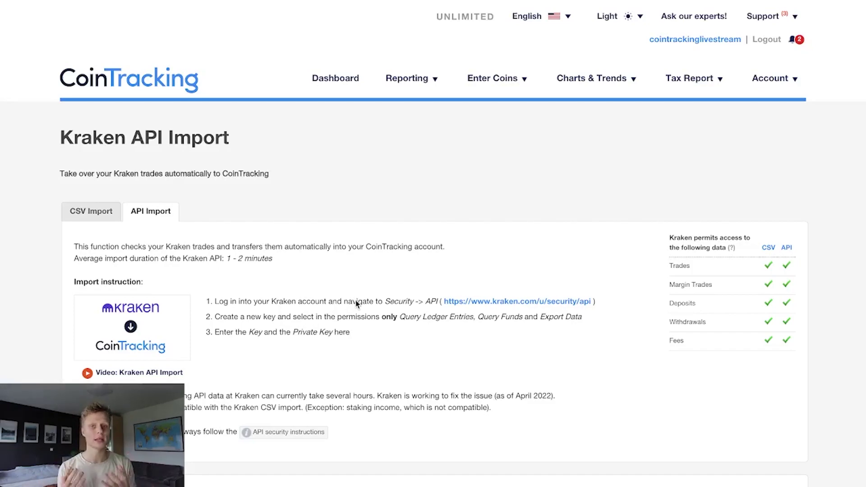
Step: Run check now on the running Kraken job to import its trades
{"action": "scroll", "coordinate": [356, 300], "scroll_direction": "down", "scroll_amount": 11}
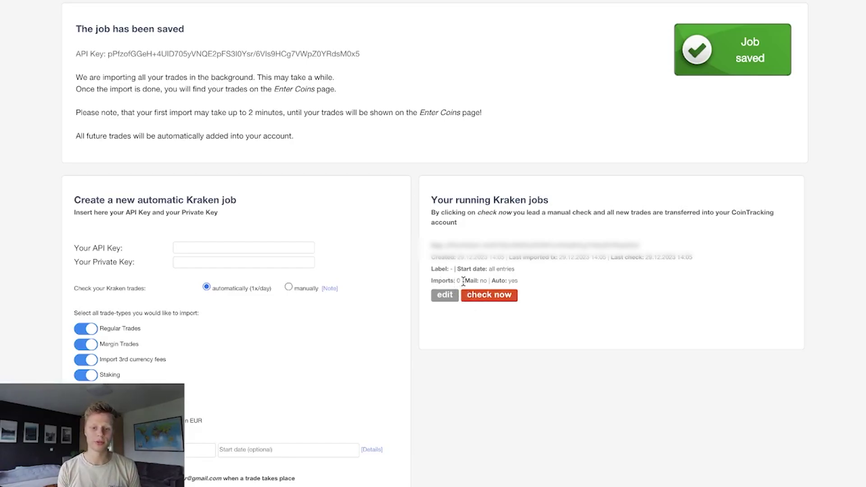
{"action": "left_click", "coordinate": [483, 296]}
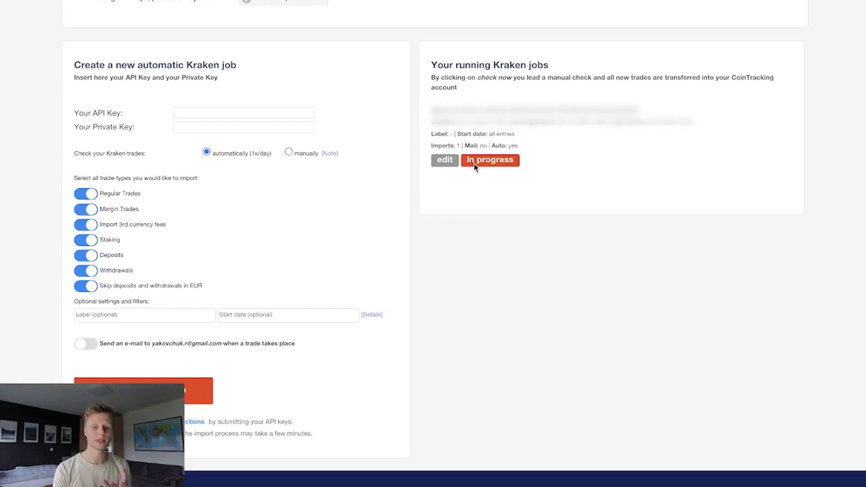
{"action": "scroll", "coordinate": [293, 147], "scroll_direction": "up", "scroll_amount": 8}
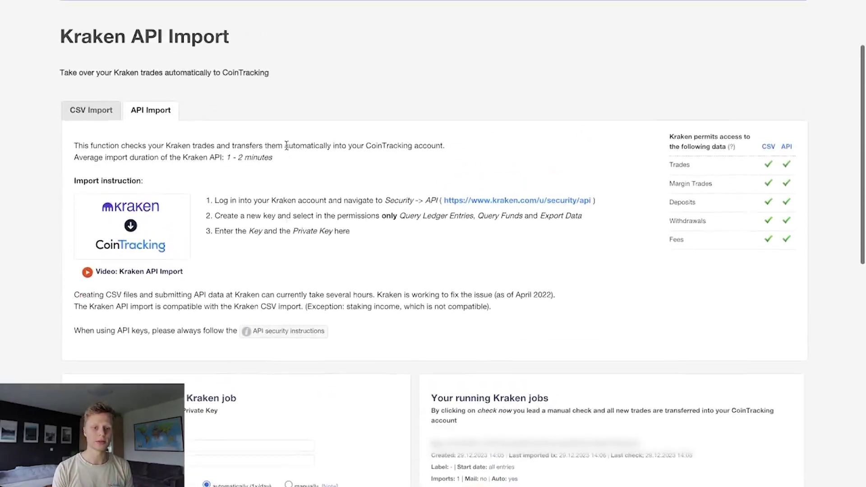
Step: Review the Kraken CSV Import tab instructions
{"action": "left_click", "coordinate": [90, 141]}
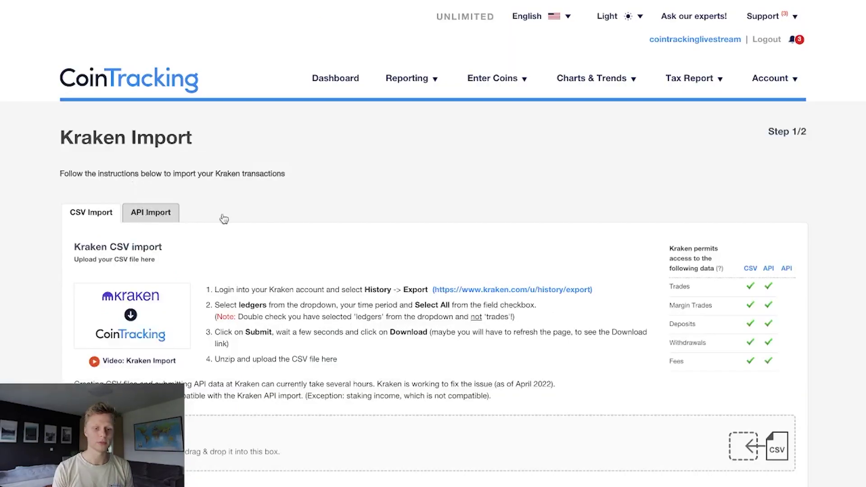
{"action": "scroll", "coordinate": [290, 209], "scroll_direction": "down", "scroll_amount": 8}
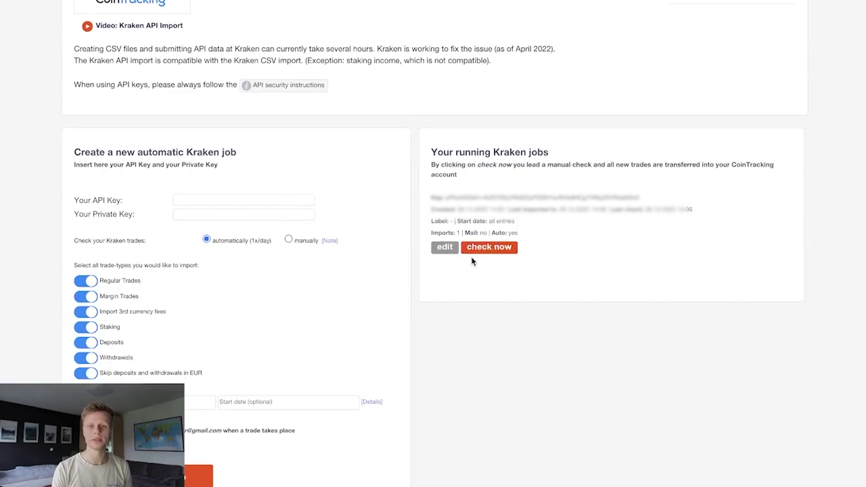
{"action": "scroll", "coordinate": [308, 186], "scroll_direction": "up", "scroll_amount": 8}
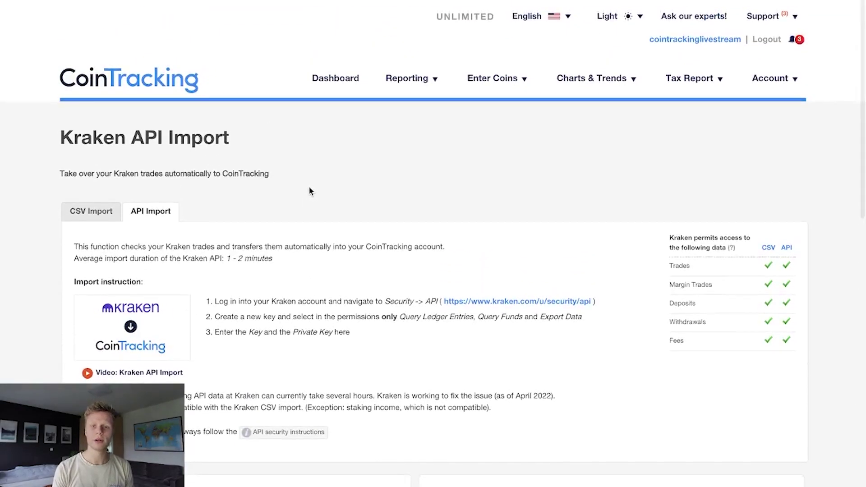
{"action": "mouse_move", "coordinate": [405, 86]}
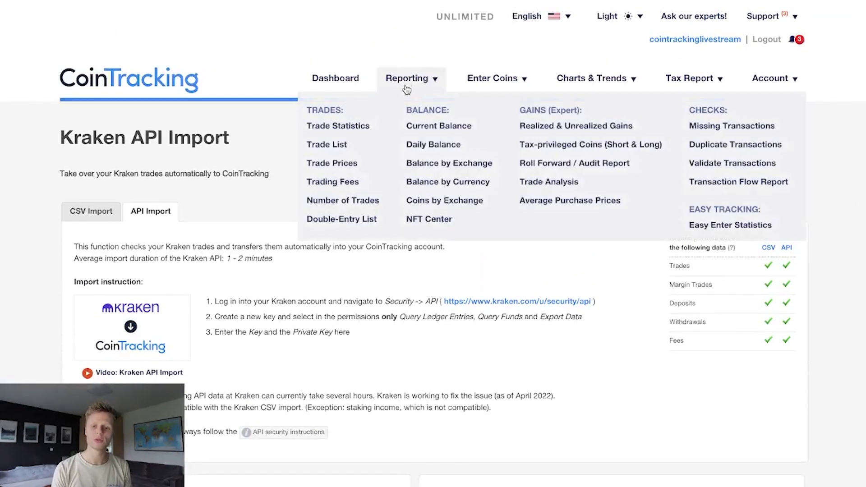
Step: Open Balance by Exchange and review the Kraken table: 14 currencies worth 5.687,25 EUR
{"action": "left_click", "coordinate": [415, 163]}
{"action": "scroll", "coordinate": [274, 85], "scroll_direction": "down", "scroll_amount": 3}
{"action": "scroll", "coordinate": [274, 84], "scroll_direction": "down", "scroll_amount": 20}
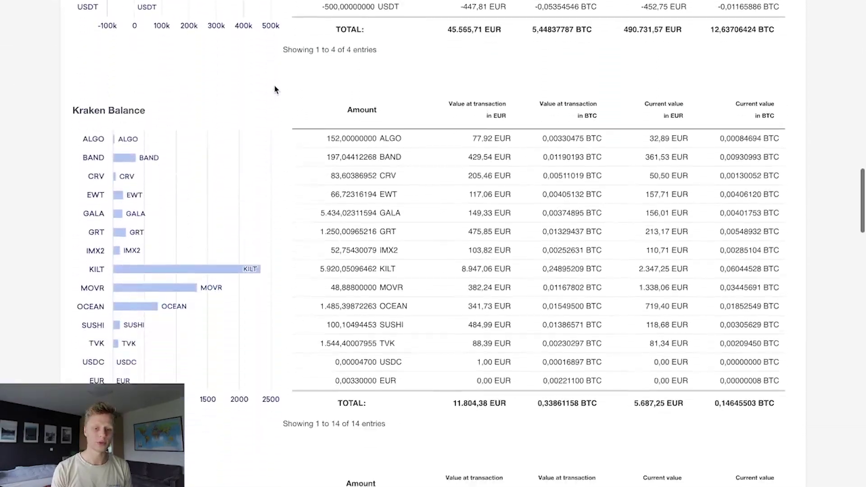
{"action": "scroll", "coordinate": [275, 89], "scroll_direction": "down", "scroll_amount": 2}
{"action": "mouse_move", "coordinate": [261, 127]}
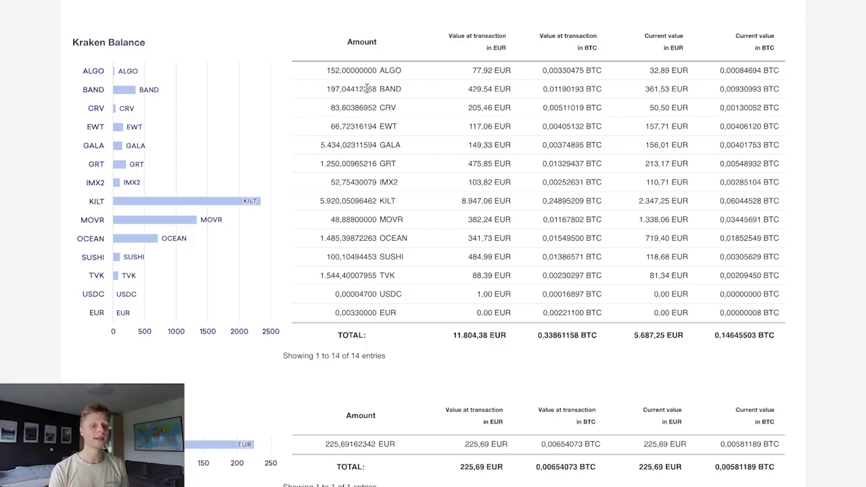
{"action": "scroll", "coordinate": [357, 88], "scroll_direction": "up", "scroll_amount": 12}
{"action": "scroll", "coordinate": [355, 88], "scroll_direction": "up", "scroll_amount": 15}
Step: Open API Live Data Check and view the Kraken pie chart and balance table
{"action": "mouse_move", "coordinate": [492, 78]}
{"action": "mouse_move", "coordinate": [504, 138]}
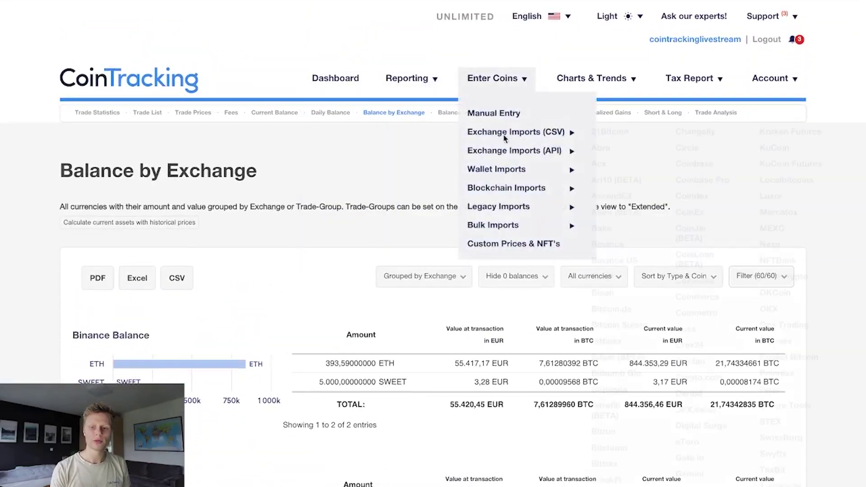
{"action": "mouse_move", "coordinate": [527, 150]}
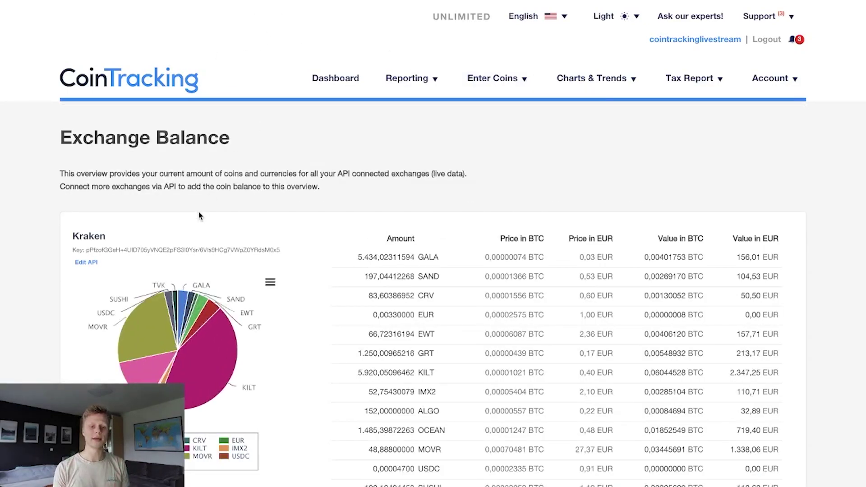
{"action": "scroll", "coordinate": [199, 212], "scroll_direction": "down", "scroll_amount": 4}
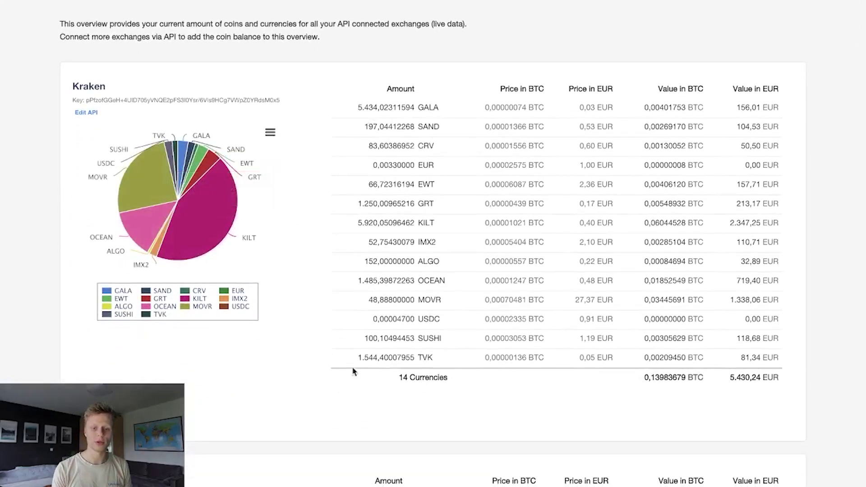
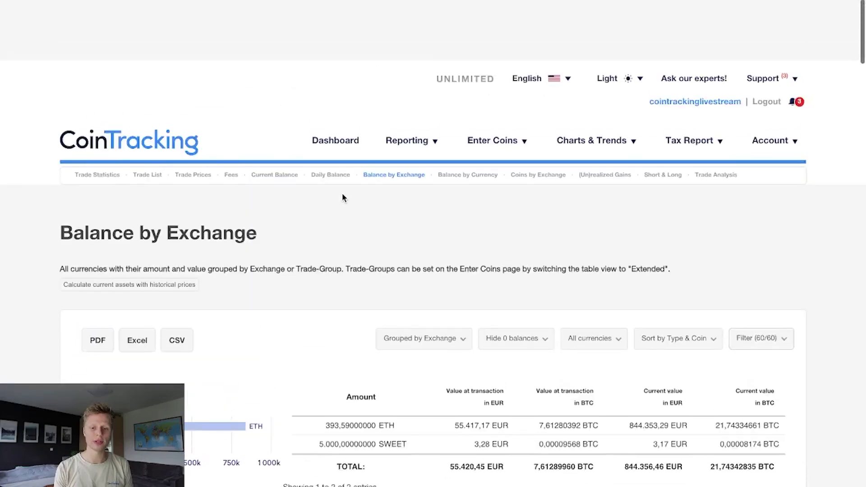
Step: Show the Exchange Imports (CSV) list under Enter Coins and scroll down toward Uphold
{"action": "mouse_move", "coordinate": [490, 89]}
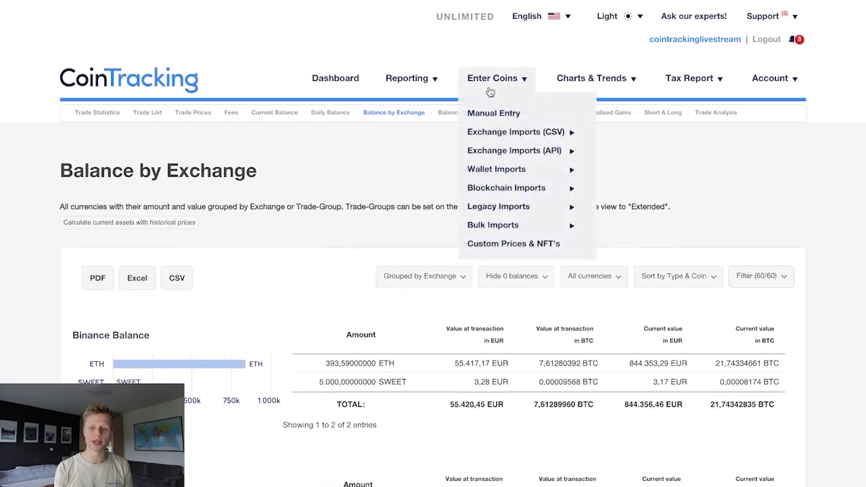
{"action": "mouse_move", "coordinate": [500, 133]}
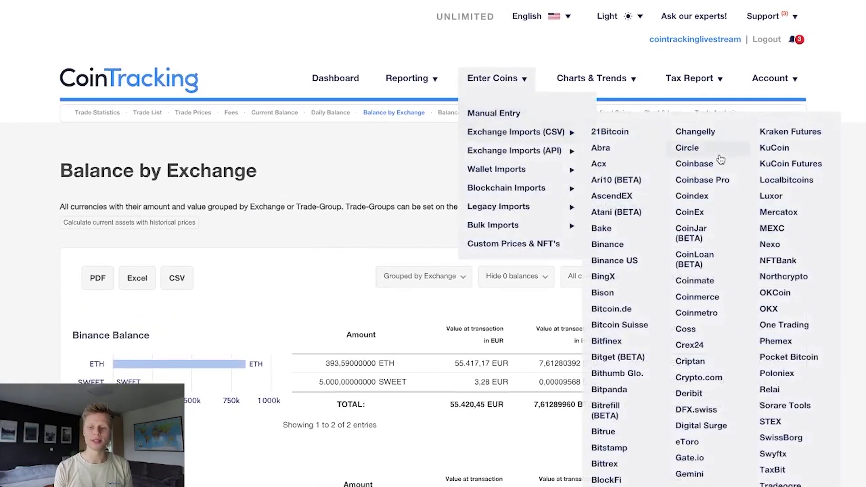
{"action": "scroll", "coordinate": [692, 208], "scroll_direction": "down", "scroll_amount": 1}
{"action": "scroll", "coordinate": [692, 207], "scroll_direction": "down", "scroll_amount": 3}
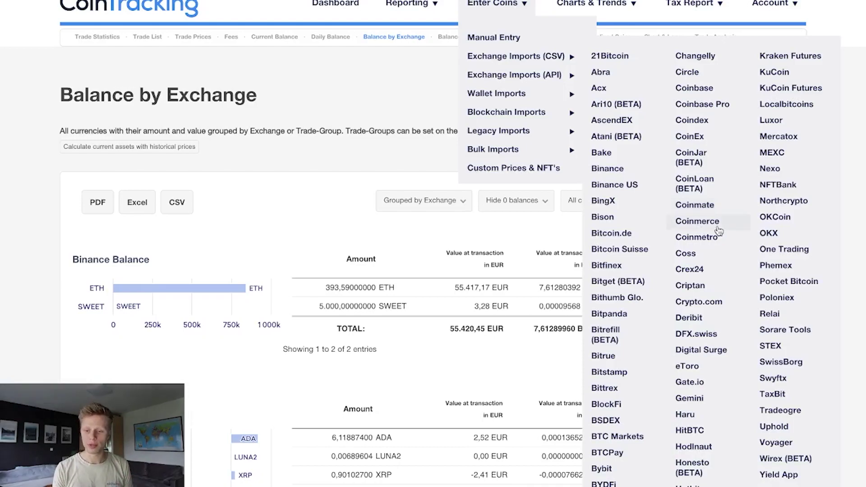
{"action": "scroll", "coordinate": [719, 232], "scroll_direction": "down", "scroll_amount": 2}
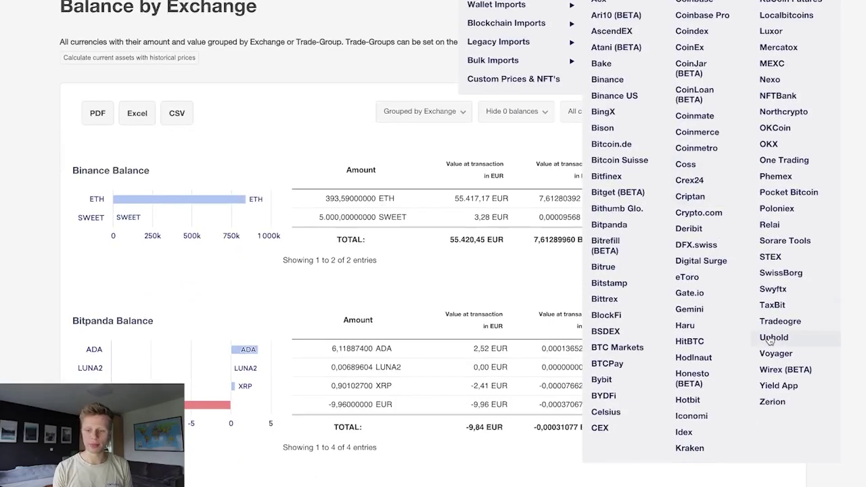
Step: Upload uphold.csv in the Uphold CSV importer and import all four transactions
{"action": "left_click", "coordinate": [780, 342]}
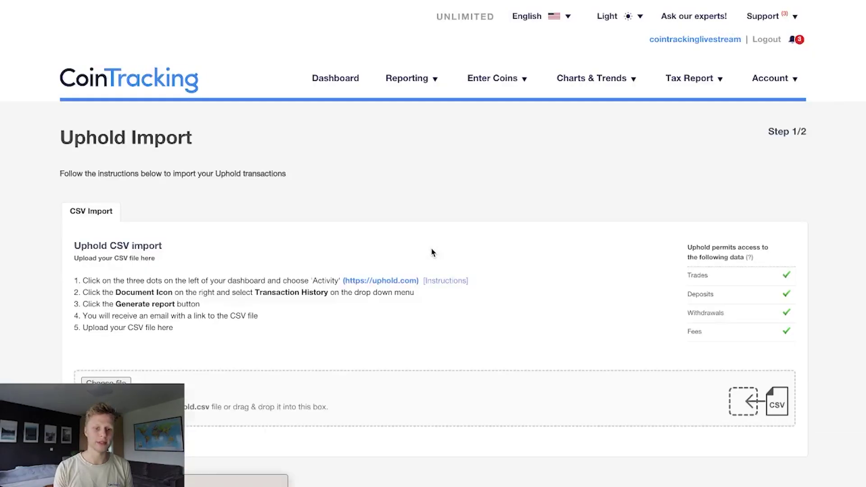
{"action": "scroll", "coordinate": [432, 253], "scroll_direction": "down", "scroll_amount": 3}
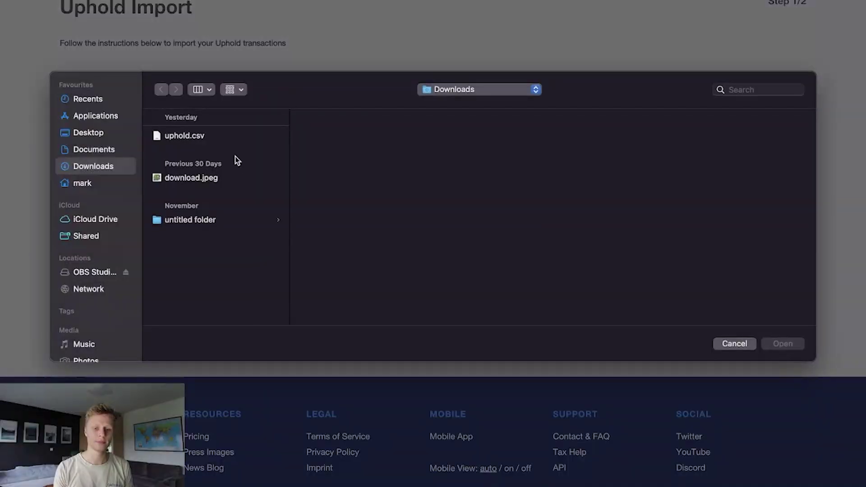
{"action": "left_click", "coordinate": [221, 136]}
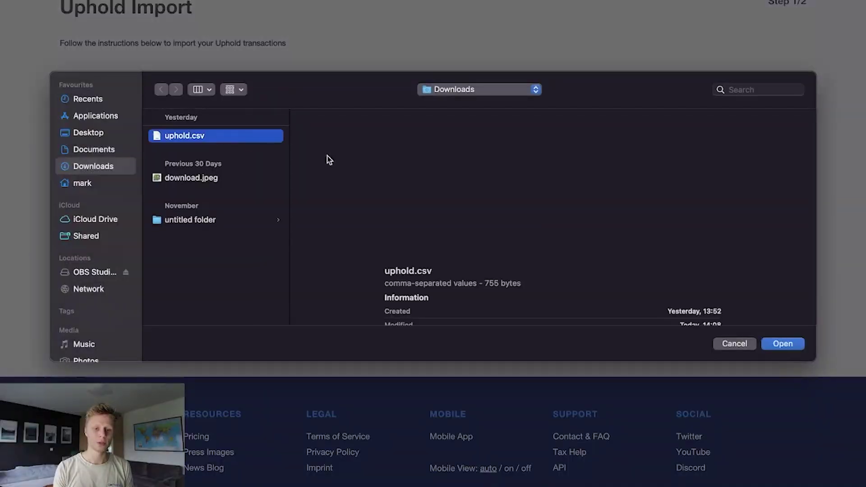
{"action": "left_click", "coordinate": [794, 345]}
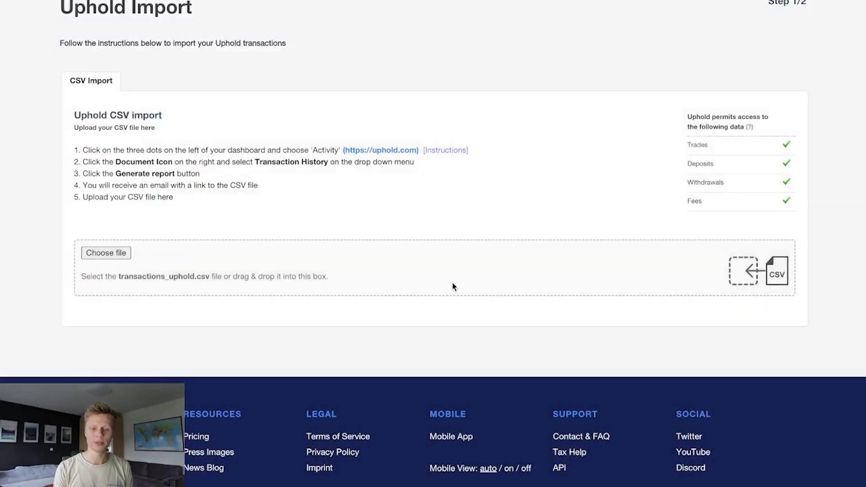
{"action": "left_click", "coordinate": [140, 396]}
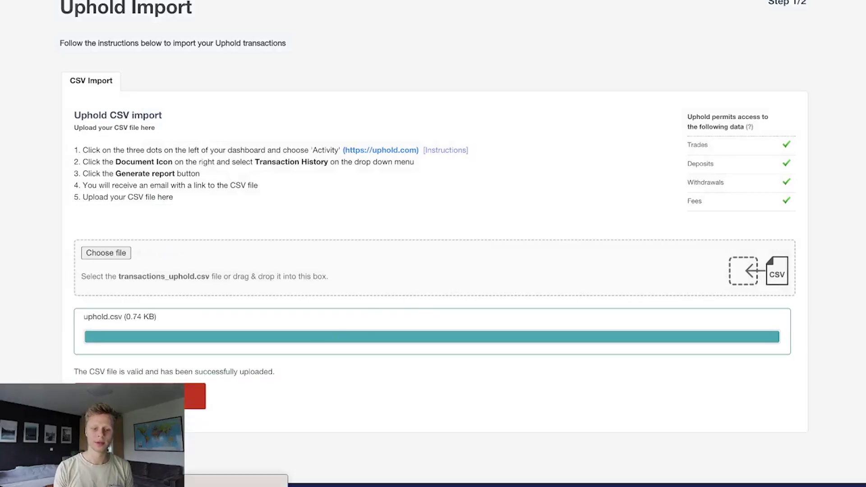
{"action": "left_click", "coordinate": [133, 197]}
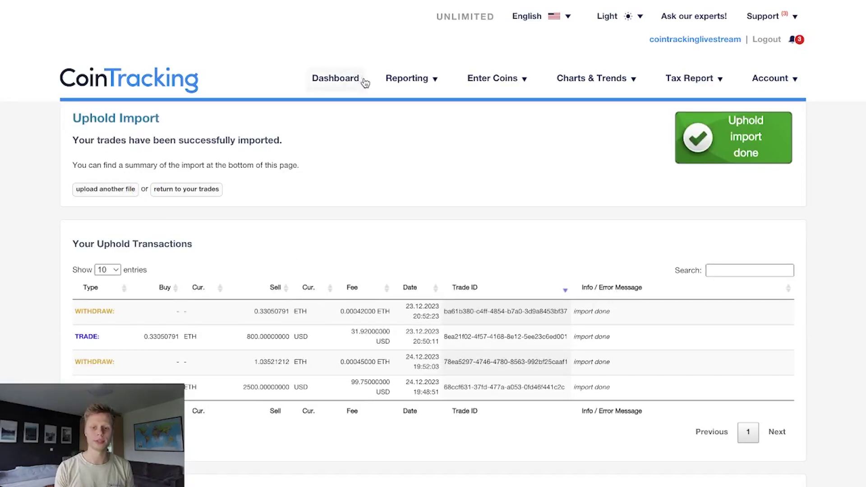
Step: Run Recalculate Trades from the Data recalculation required panel
{"action": "mouse_move", "coordinate": [412, 86]}
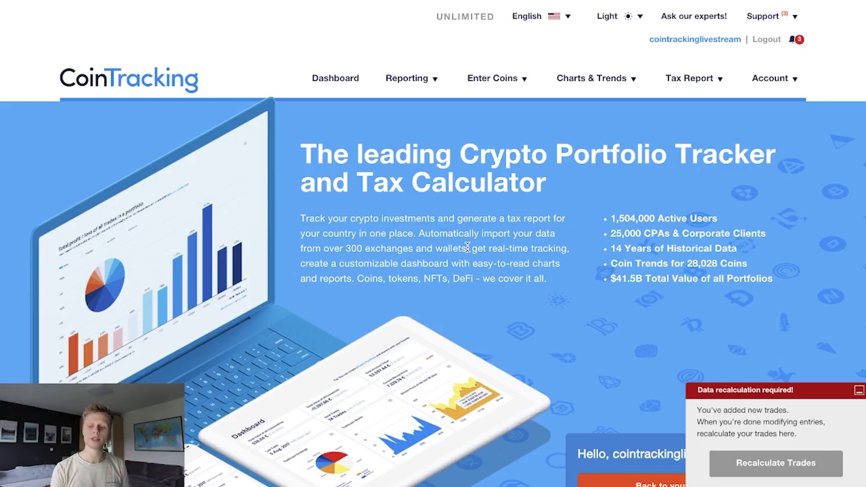
{"action": "left_click", "coordinate": [734, 463]}
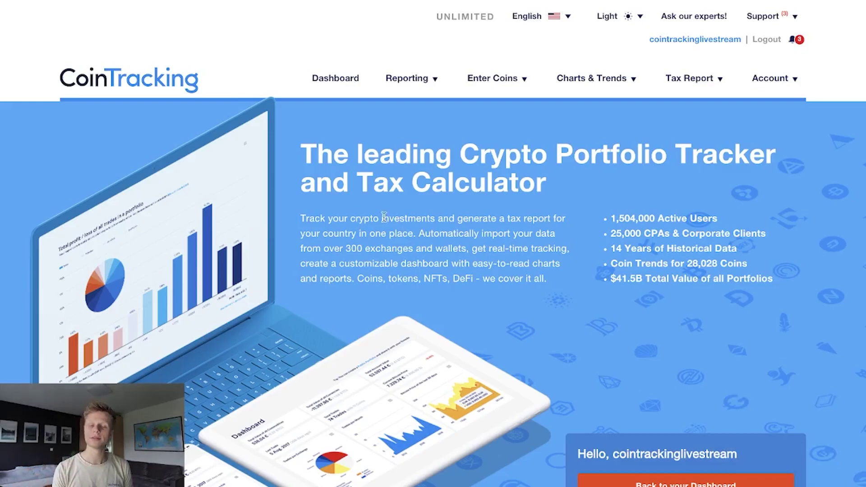
Step: Review the Dashboard: 1,163 trades across 61 coins, worth 2,128,143.20 € in total
{"action": "left_click", "coordinate": [323, 88]}
{"action": "scroll", "coordinate": [195, 240], "scroll_direction": "down", "scroll_amount": 3}
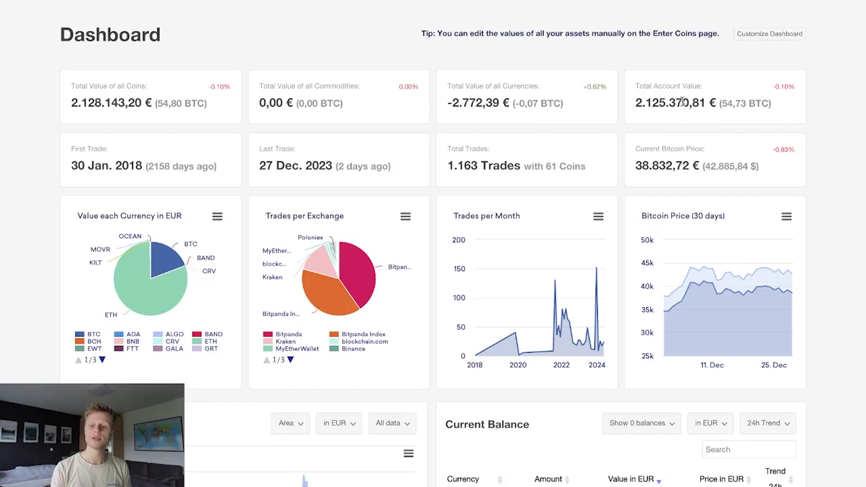
{"action": "scroll", "coordinate": [528, 97], "scroll_direction": "down", "scroll_amount": 7}
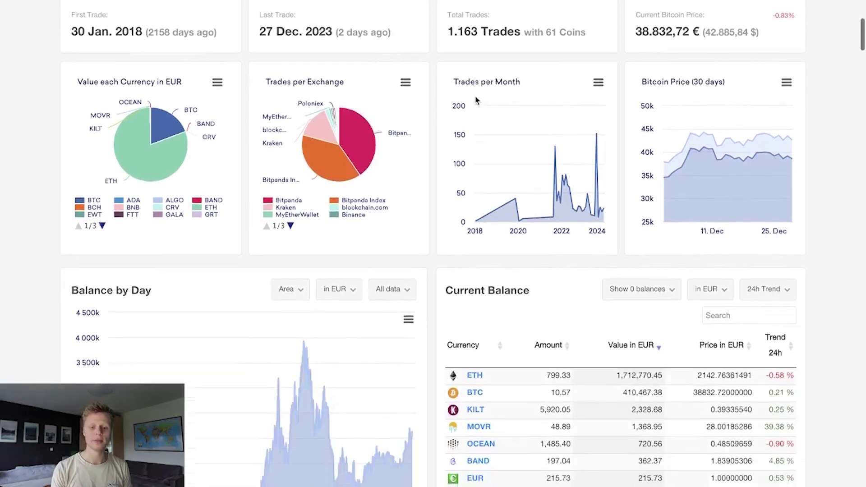
{"action": "scroll", "coordinate": [407, 99], "scroll_direction": "down", "scroll_amount": 2}
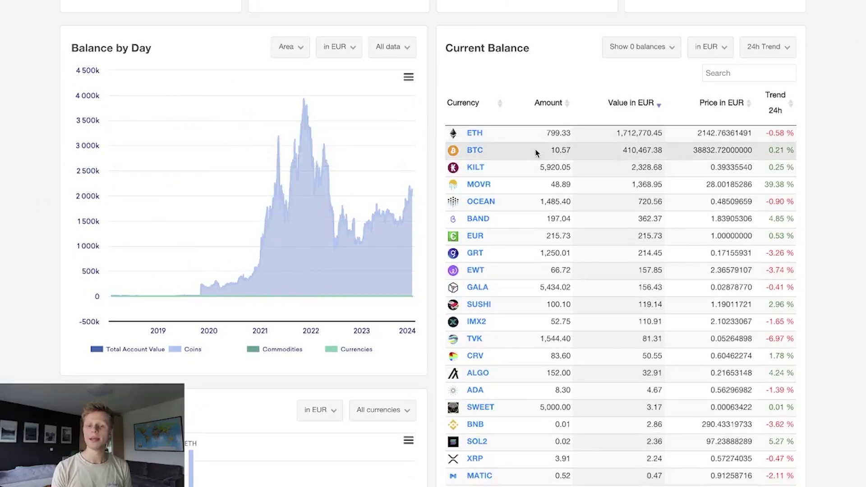
{"action": "scroll", "coordinate": [531, 150], "scroll_direction": "down", "scroll_amount": 1}
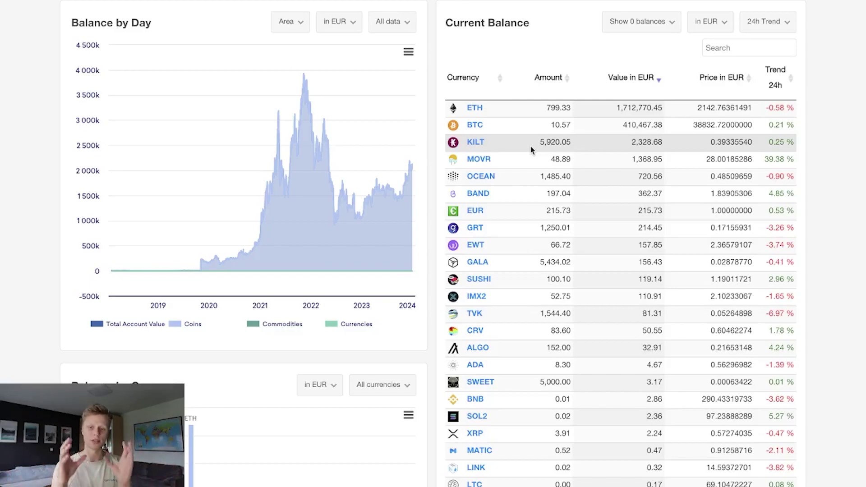
{"action": "scroll", "coordinate": [500, 150], "scroll_direction": "down", "scroll_amount": 5}
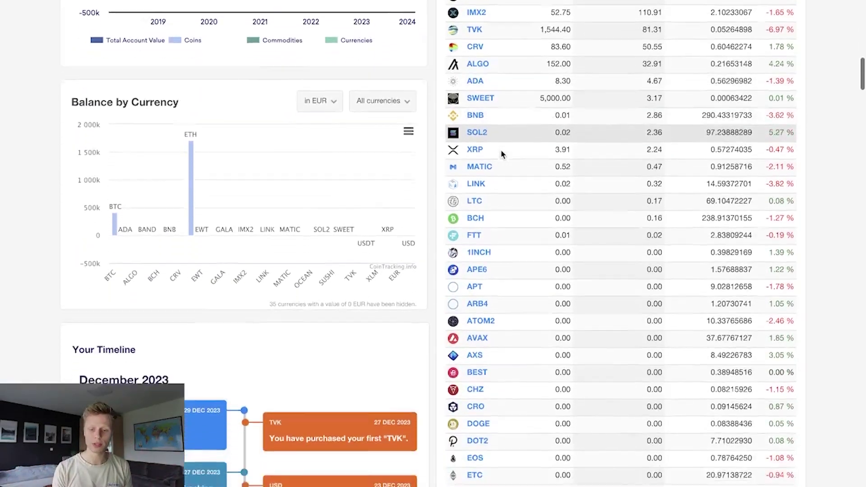
{"action": "scroll", "coordinate": [501, 149], "scroll_direction": "up", "scroll_amount": 10}
{"action": "scroll", "coordinate": [410, 120], "scroll_direction": "up", "scroll_amount": 2}
{"action": "mouse_move", "coordinate": [408, 79]}
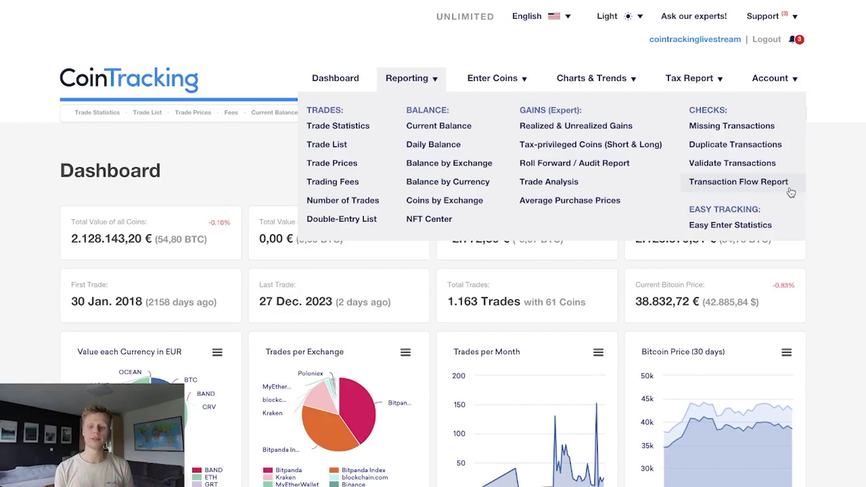
Step: Open Reporting > Missing Transactions and sort the unmatched deposits/withdrawals table by Date
{"action": "left_click", "coordinate": [707, 127]}
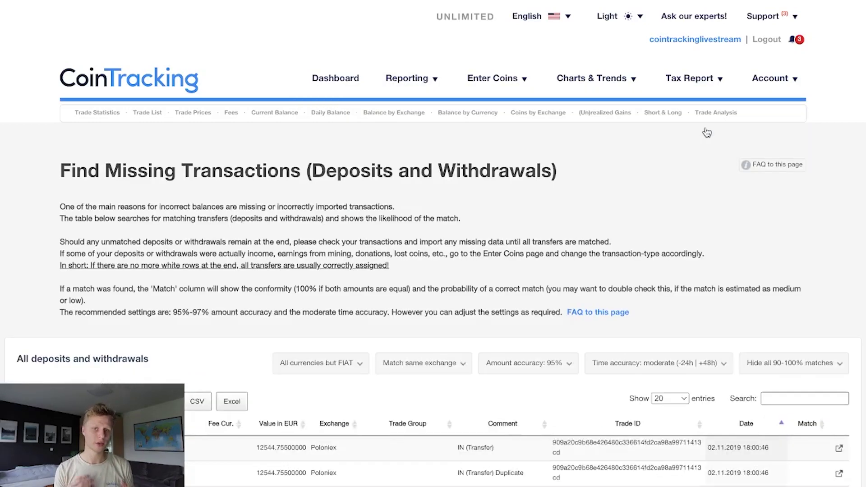
{"action": "mouse_move", "coordinate": [735, 132]}
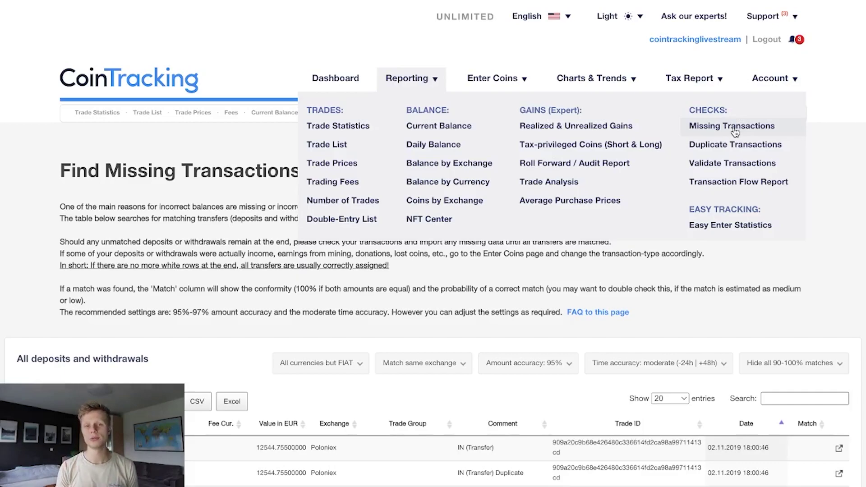
{"action": "left_click", "coordinate": [735, 129]}
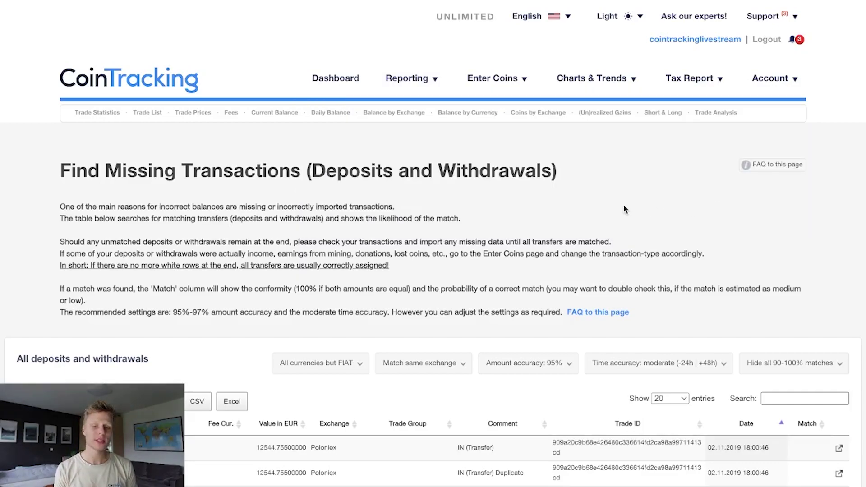
{"action": "scroll", "coordinate": [624, 206], "scroll_direction": "down", "scroll_amount": 2}
{"action": "scroll", "coordinate": [624, 205], "scroll_direction": "down", "scroll_amount": 5}
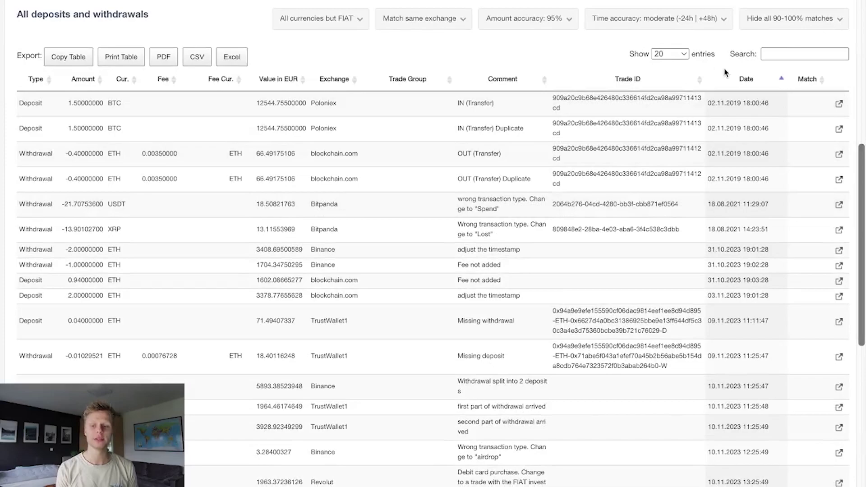
{"action": "left_click", "coordinate": [749, 79]}
{"action": "left_click", "coordinate": [748, 80]}
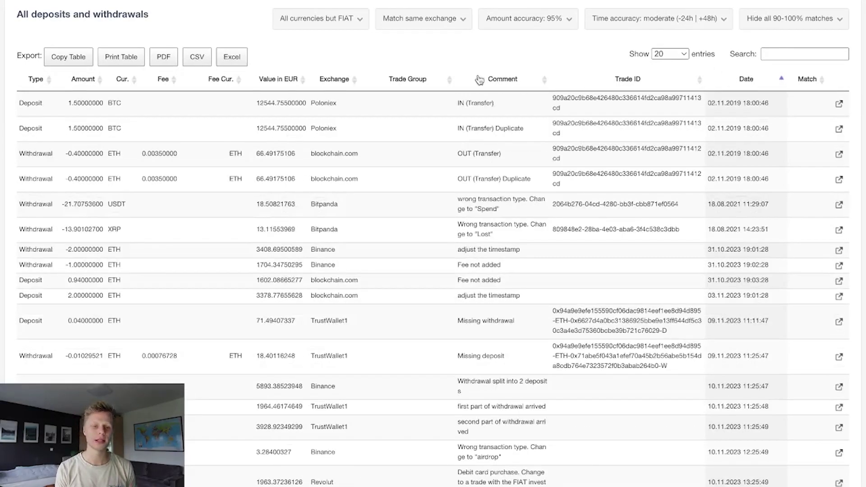
{"action": "scroll", "coordinate": [433, 82], "scroll_direction": "down", "scroll_amount": 2}
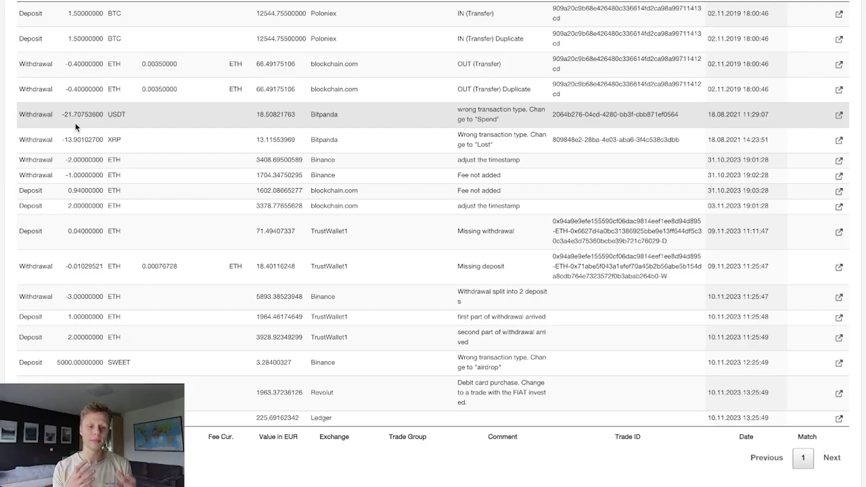
Step: Change the Bitpanda 21.70753600 USDT withdrawal of 18.08.2021 to transaction type Spend
{"action": "left_click", "coordinate": [839, 119]}
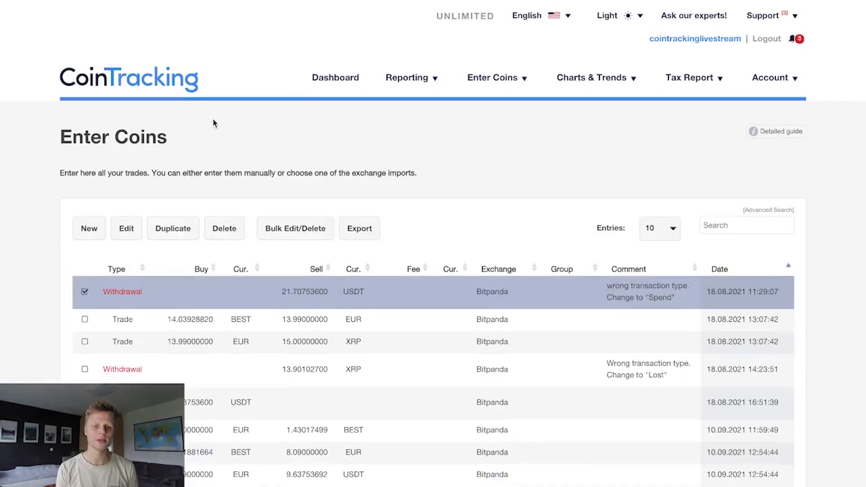
{"action": "scroll", "coordinate": [213, 129], "scroll_direction": "down", "scroll_amount": 2}
{"action": "scroll", "coordinate": [213, 120], "scroll_direction": "down", "scroll_amount": 3}
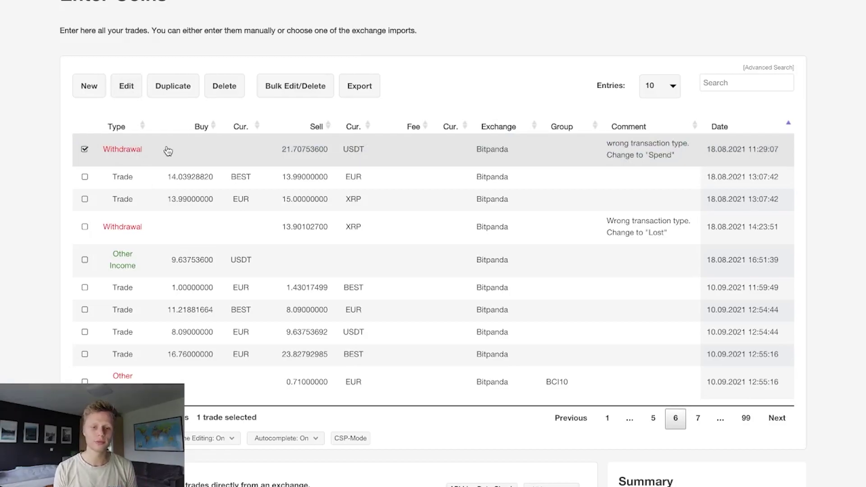
{"action": "left_click", "coordinate": [128, 87]}
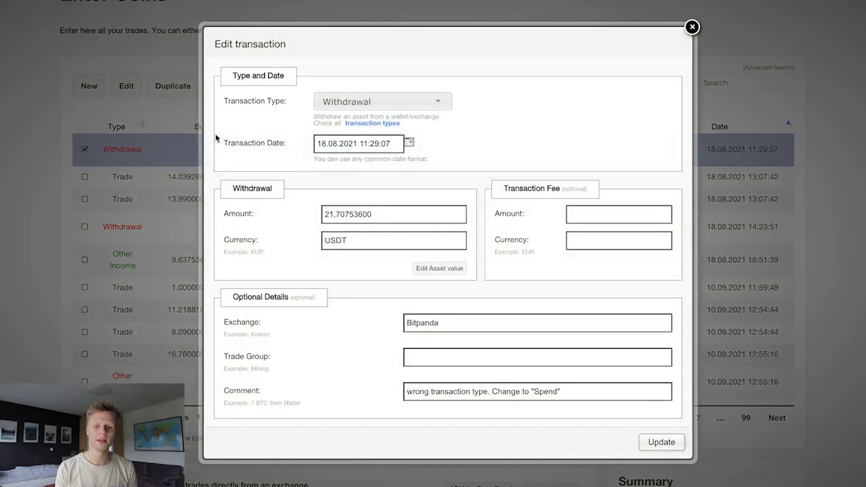
{"action": "left_click", "coordinate": [342, 101]}
{"action": "scroll", "coordinate": [342, 196], "scroll_direction": "down", "scroll_amount": 2}
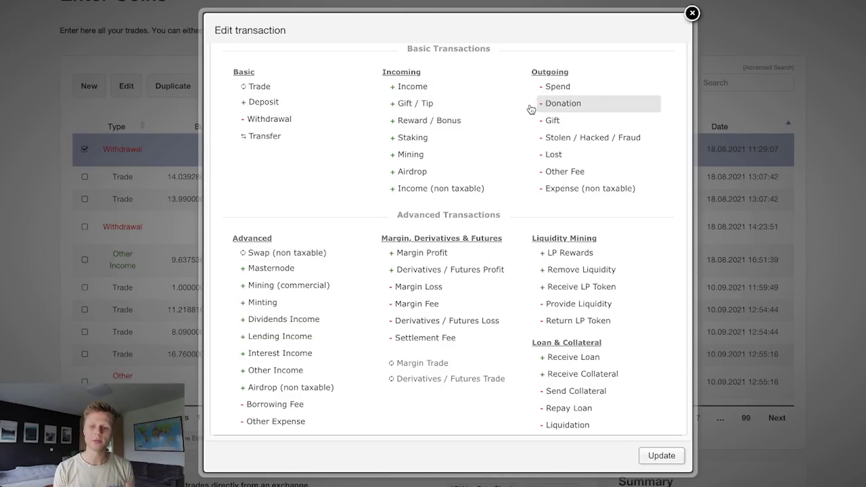
{"action": "scroll", "coordinate": [357, 209], "scroll_direction": "down", "scroll_amount": 1}
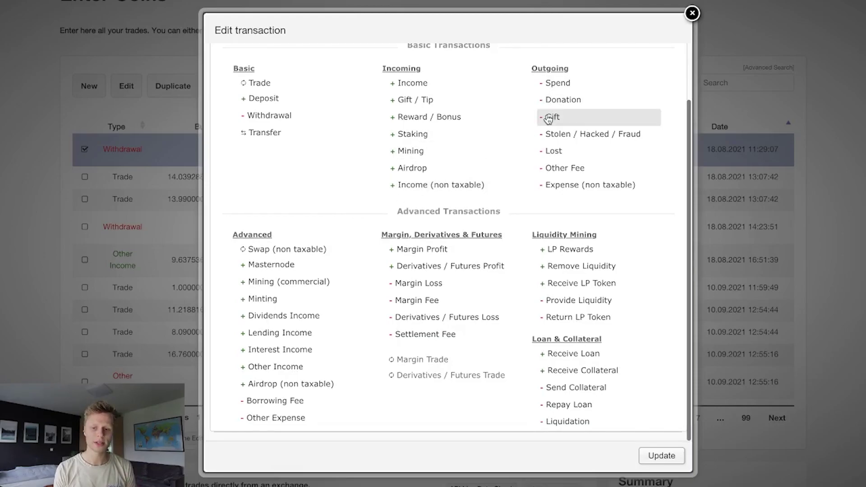
{"action": "left_click", "coordinate": [580, 86]}
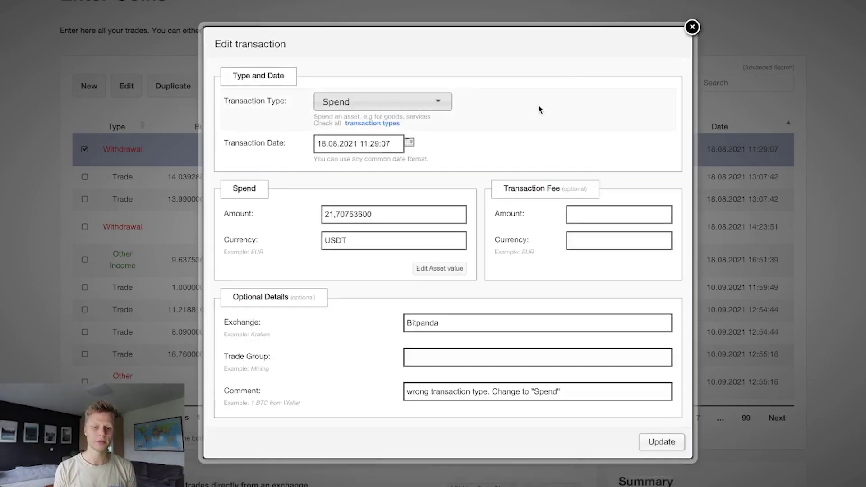
{"action": "left_click", "coordinate": [661, 441]}
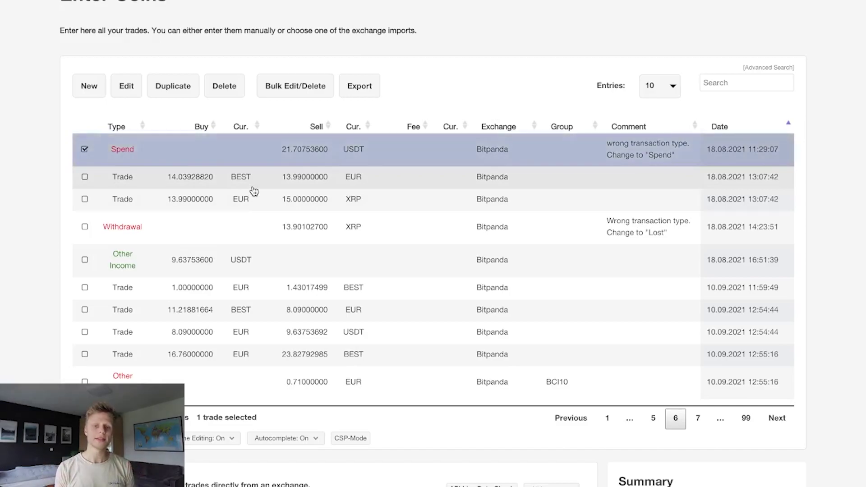
{"action": "scroll", "coordinate": [338, 58], "scroll_direction": "up", "scroll_amount": 3}
Step: Reopen Missing Transactions and recalculate trades to refresh the unmatched transfers list
{"action": "mouse_move", "coordinate": [406, 79]}
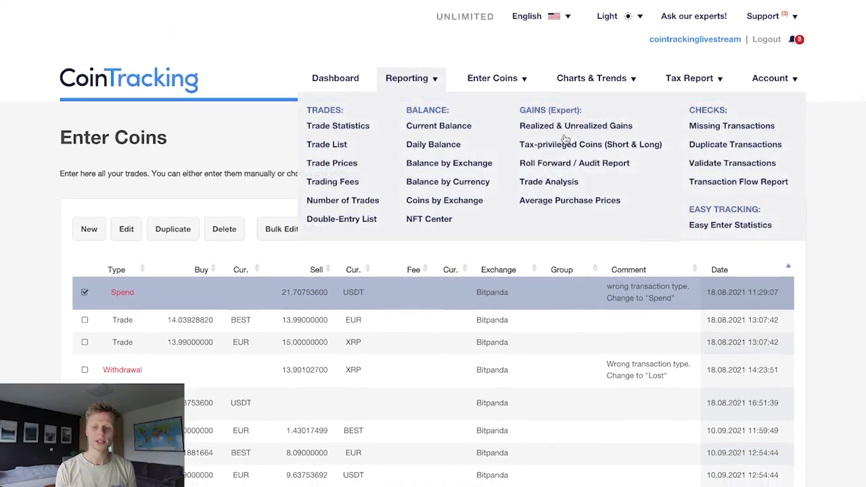
{"action": "left_click", "coordinate": [698, 128]}
{"action": "scroll", "coordinate": [360, 167], "scroll_direction": "down", "scroll_amount": 6}
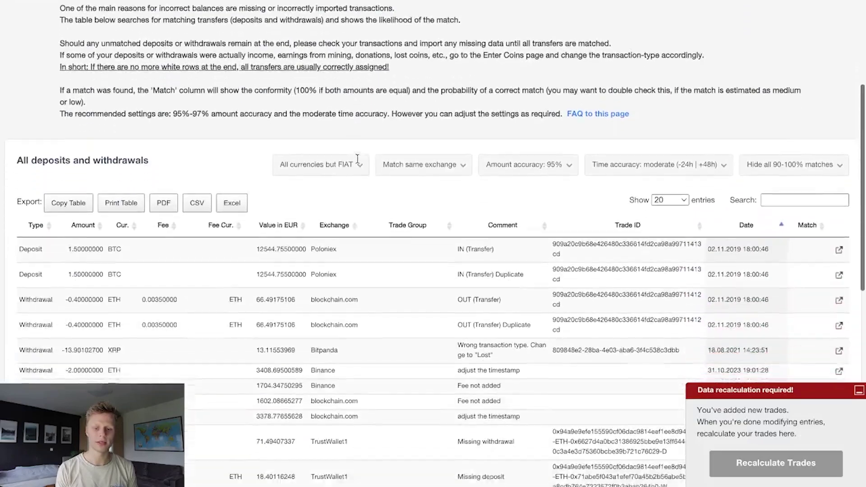
{"action": "scroll", "coordinate": [358, 163], "scroll_direction": "down", "scroll_amount": 2}
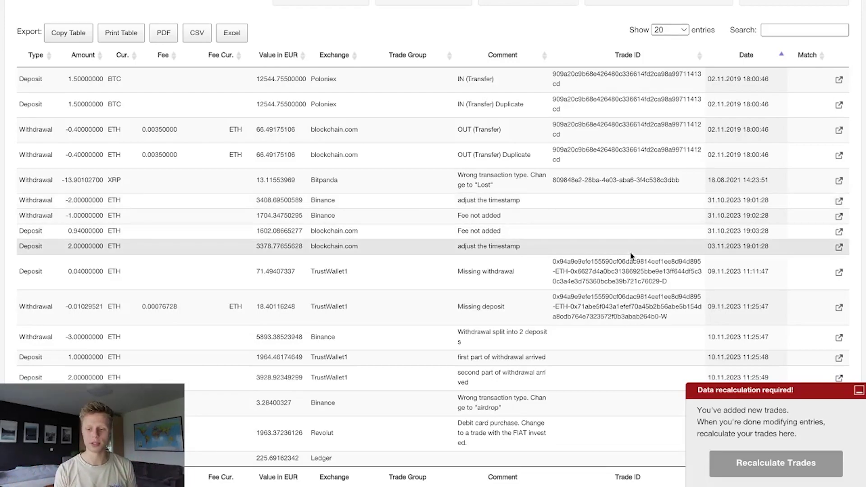
{"action": "left_click", "coordinate": [762, 465]}
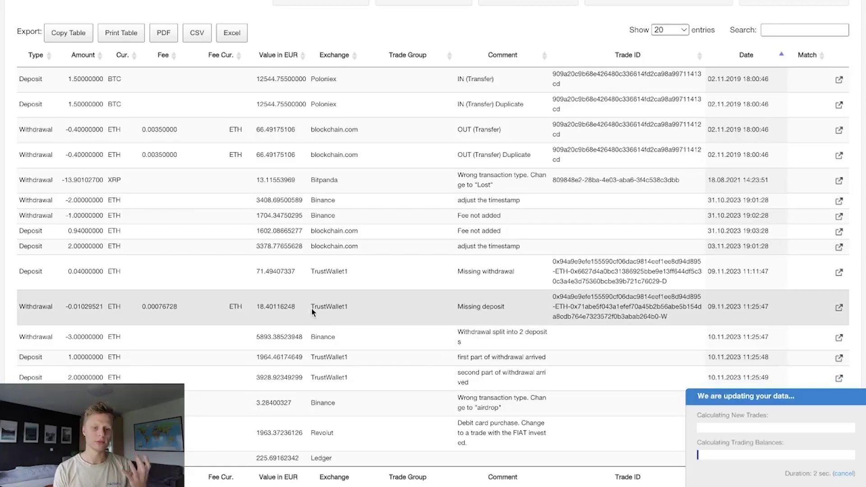
{"action": "scroll", "coordinate": [244, 111], "scroll_direction": "down", "scroll_amount": 1}
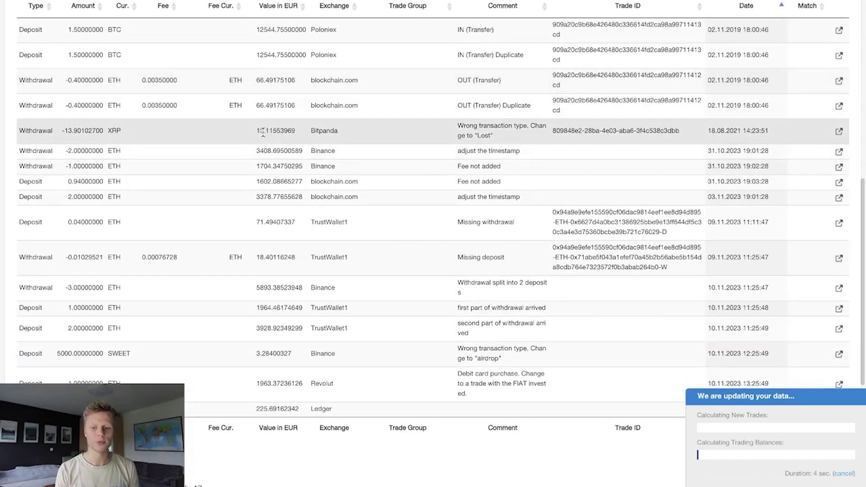
{"action": "scroll", "coordinate": [301, 128], "scroll_direction": "down", "scroll_amount": 1}
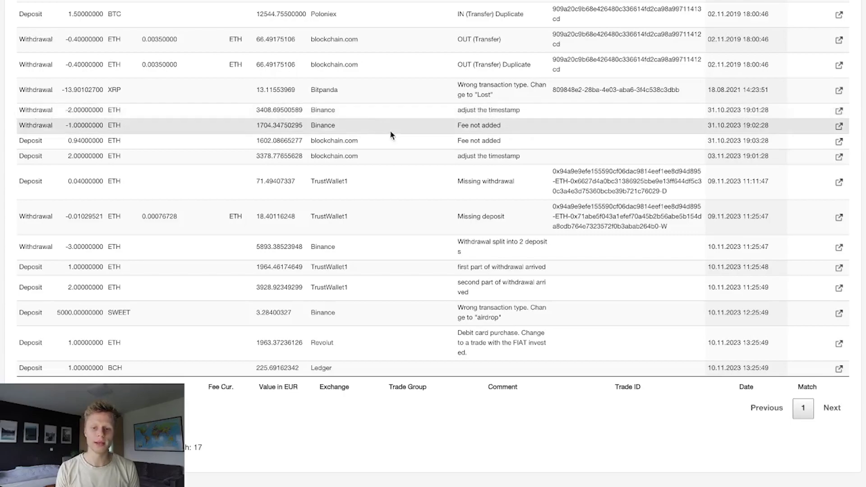
Step: Compare the 2 ETH deposit dated 03.11.2023 with the Binance withdrawal, then open the withdrawal
{"action": "left_click_drag", "start_coordinate": [68, 157], "coordinate": [130, 161]}
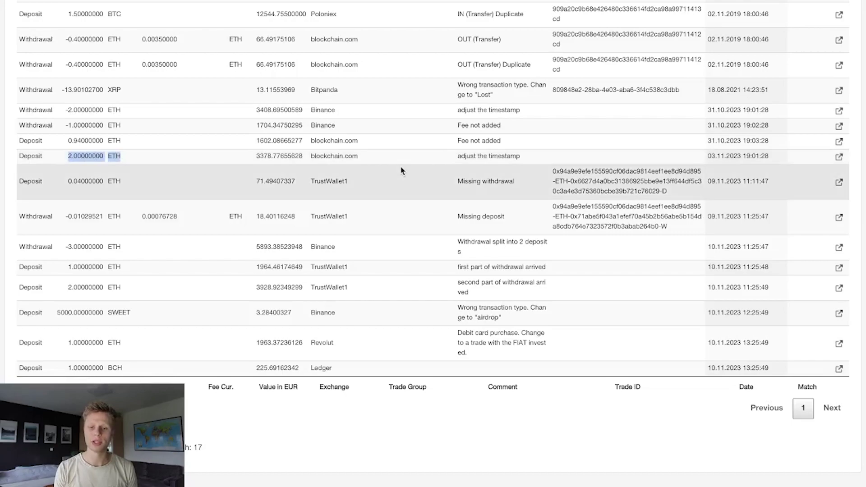
{"action": "left_click_drag", "start_coordinate": [746, 157], "coordinate": [707, 156]}
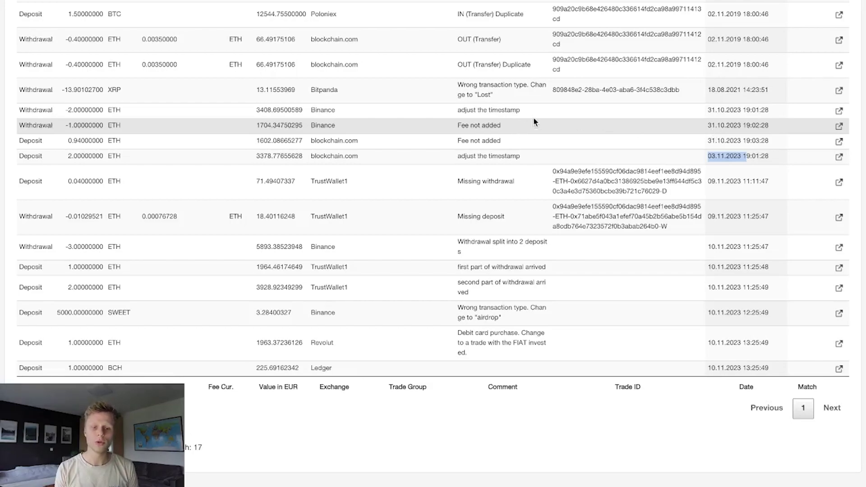
{"action": "left_click", "coordinate": [838, 112]}
{"action": "scroll", "coordinate": [292, 107], "scroll_direction": "down", "scroll_amount": 5}
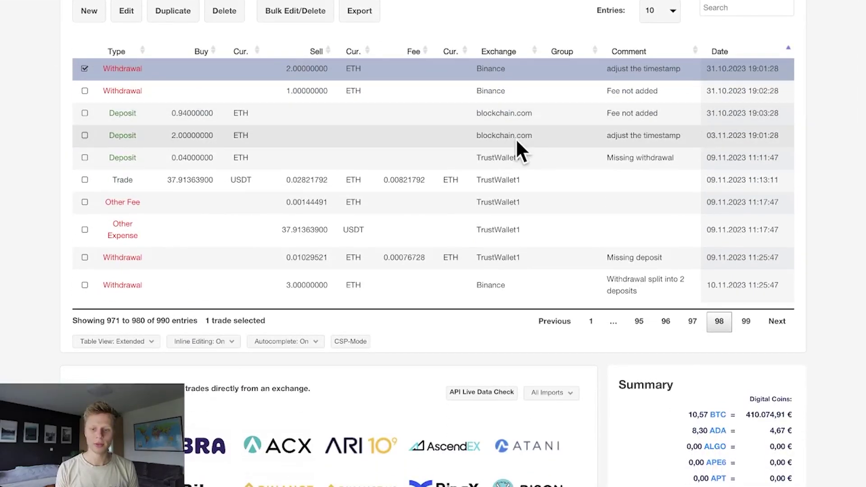
Step: Copy the withdrawal timestamp and date the 2 ETH deposit 31.10.2023 19:01:29
{"action": "left_click", "coordinate": [736, 75]}
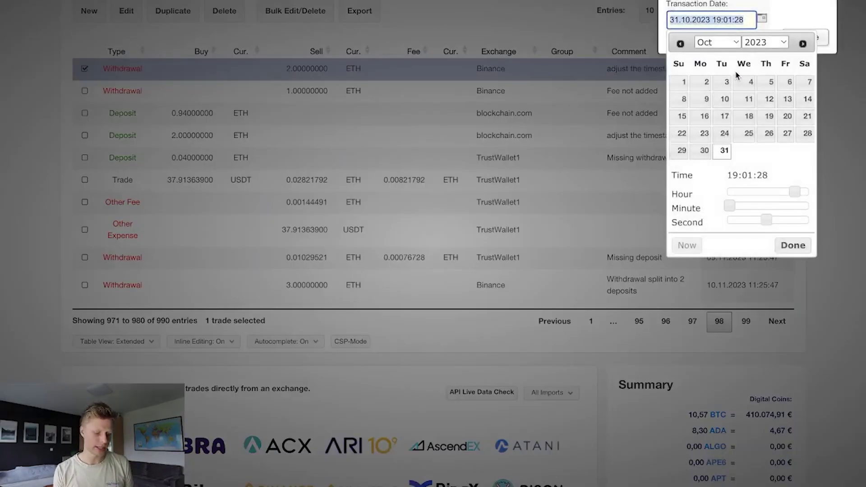
{"action": "left_click", "coordinate": [438, 174]}
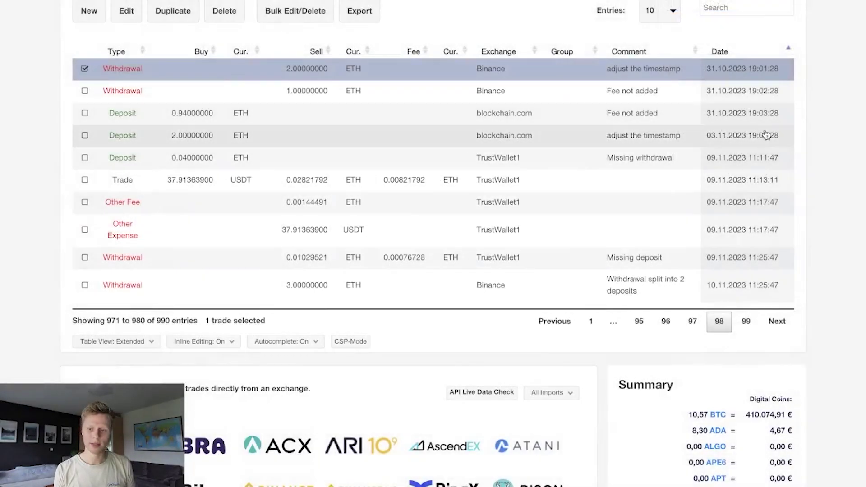
{"action": "left_click", "coordinate": [753, 137]}
{"action": "type", "text": "31.10.2023 19:01:28"}
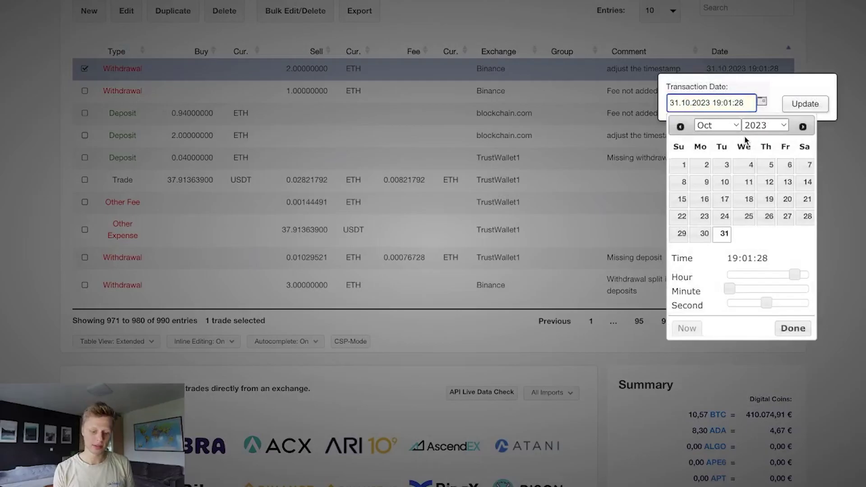
{"action": "key", "text": "BackSpace"}
{"action": "type", "text": "9"}
{"action": "key", "text": "Return"}
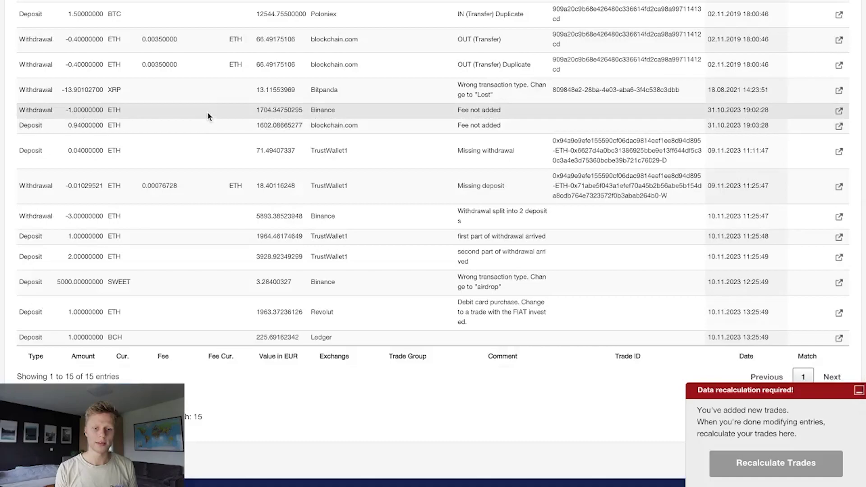
Step: Compare the -1 ETH Binance withdrawal with the 0.94 ETH 'Fee not added' deposit, then open the withdrawal
{"action": "scroll", "coordinate": [208, 112], "scroll_direction": "up", "scroll_amount": 1}
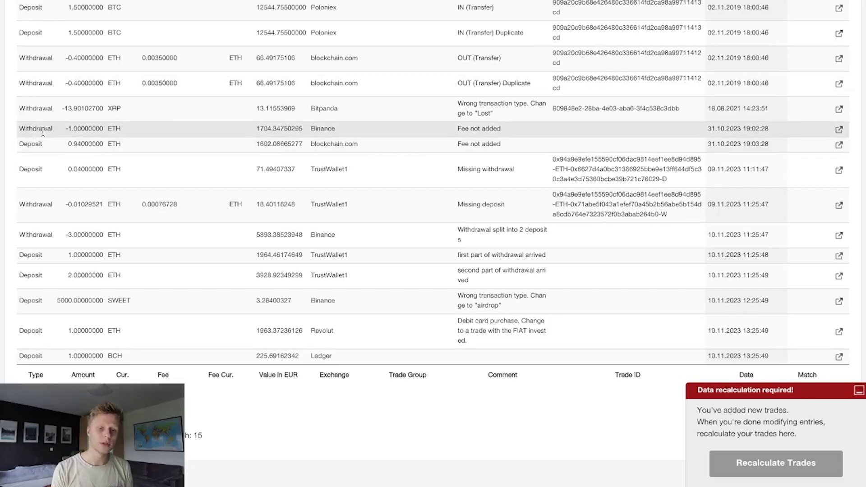
{"action": "left_click_drag", "start_coordinate": [516, 129], "coordinate": [437, 132]}
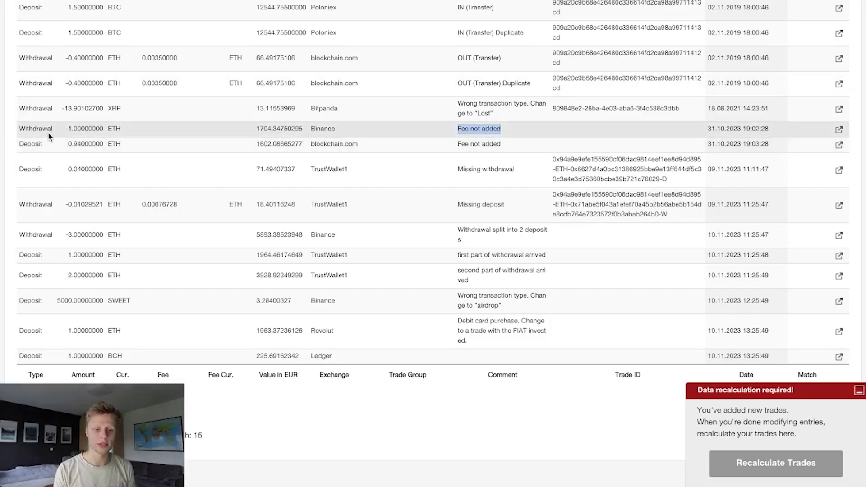
{"action": "left_click_drag", "start_coordinate": [65, 131], "coordinate": [127, 132]}
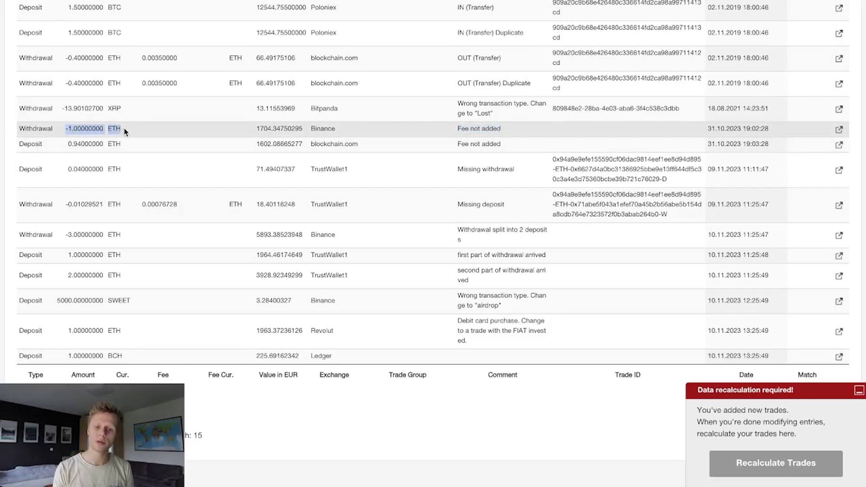
{"action": "left_click", "coordinate": [66, 145]}
{"action": "left_click_drag", "start_coordinate": [68, 146], "coordinate": [107, 150]}
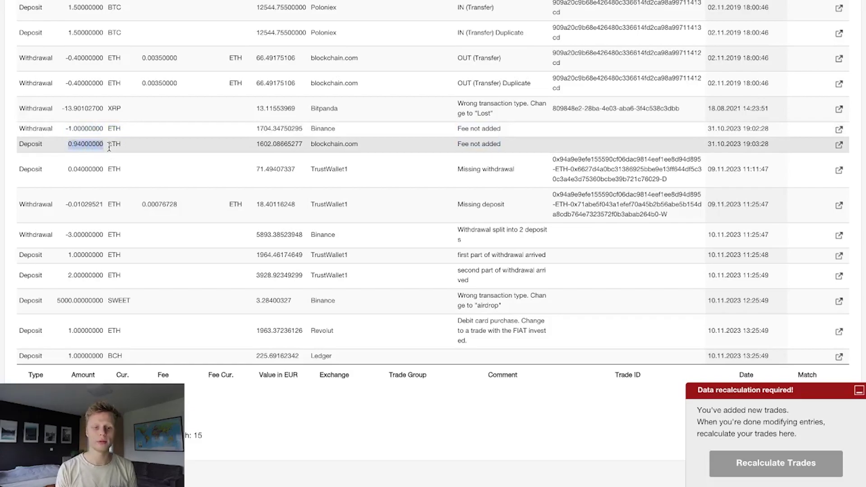
{"action": "left_click", "coordinate": [839, 131]}
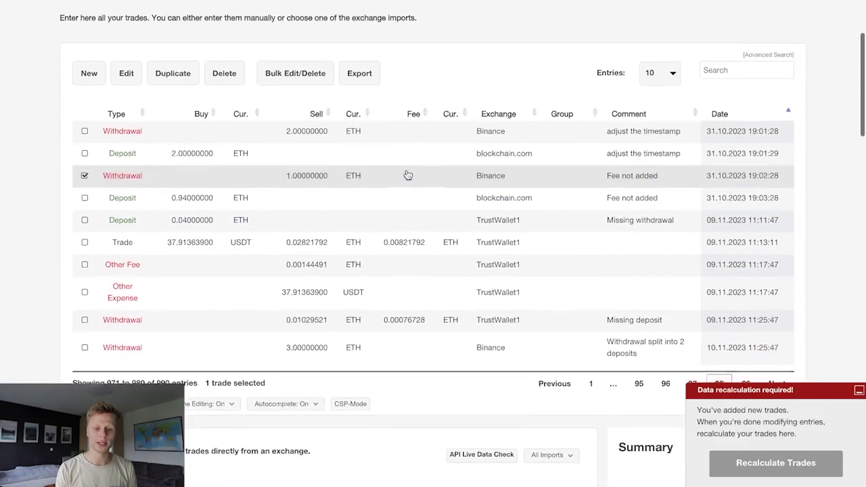
Step: Enter a 0.06 fee with ETH as fee currency on the Binance 1 ETH withdrawal
{"action": "left_click", "coordinate": [411, 176]}
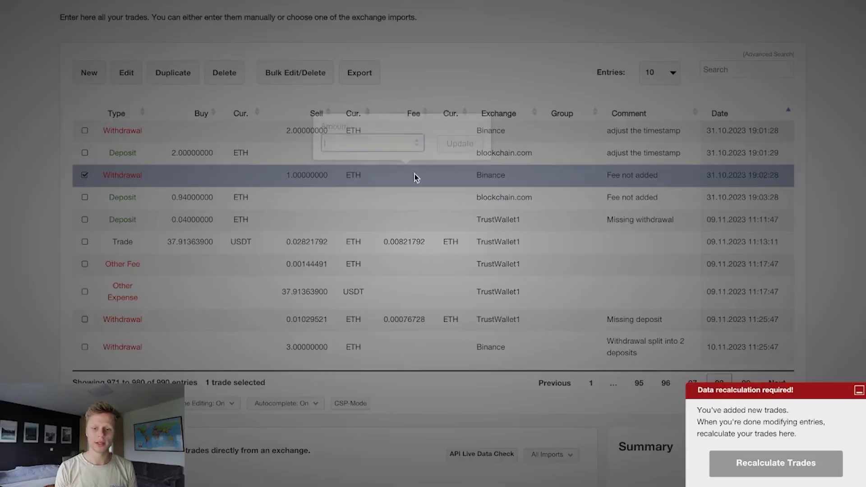
{"action": "type", "text": "0.06"}
{"action": "key", "text": "Return"}
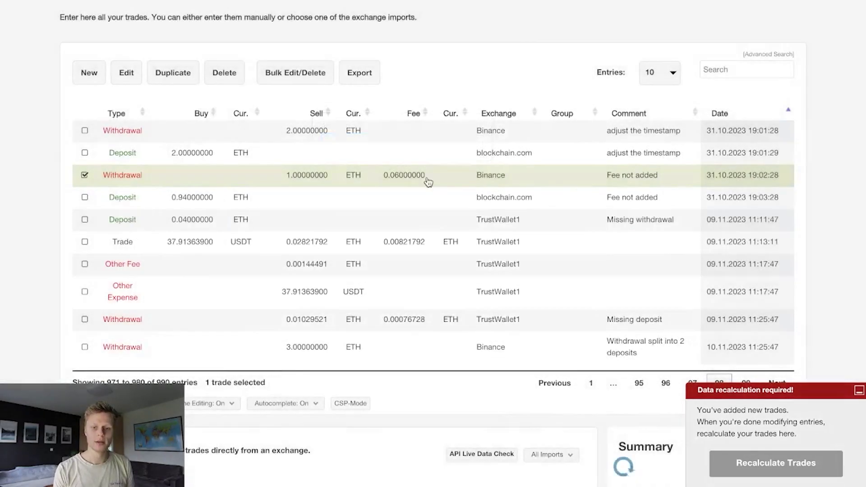
{"action": "left_click", "coordinate": [461, 174]}
{"action": "type", "text": "ETH"}
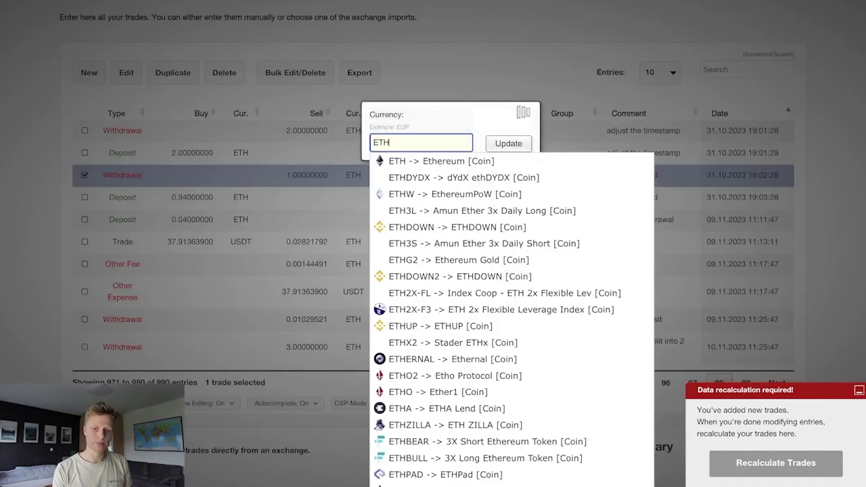
{"action": "key", "text": "Return"}
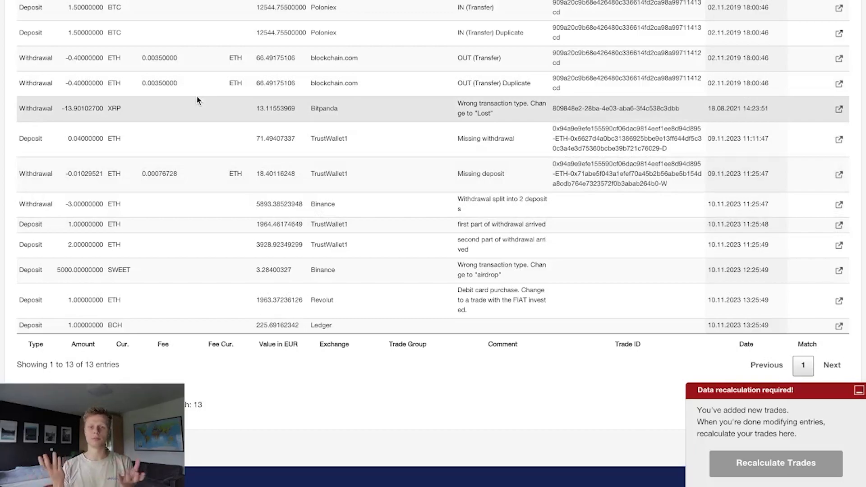
Step: Review the remaining unmatched rows and jump to the TrustWallet1 0.01029521 ETH withdrawal in Enter Coins
{"action": "scroll", "coordinate": [196, 96], "scroll_direction": "down", "scroll_amount": 1}
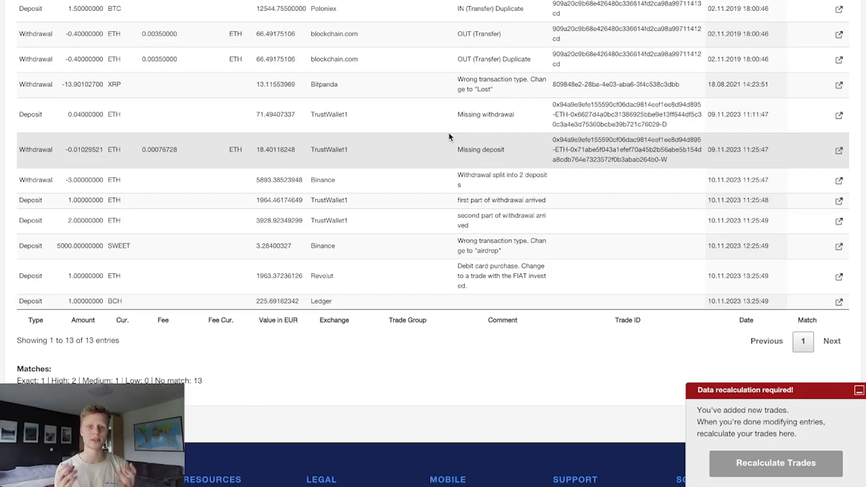
{"action": "left_click_drag", "start_coordinate": [360, 154], "coordinate": [317, 151]}
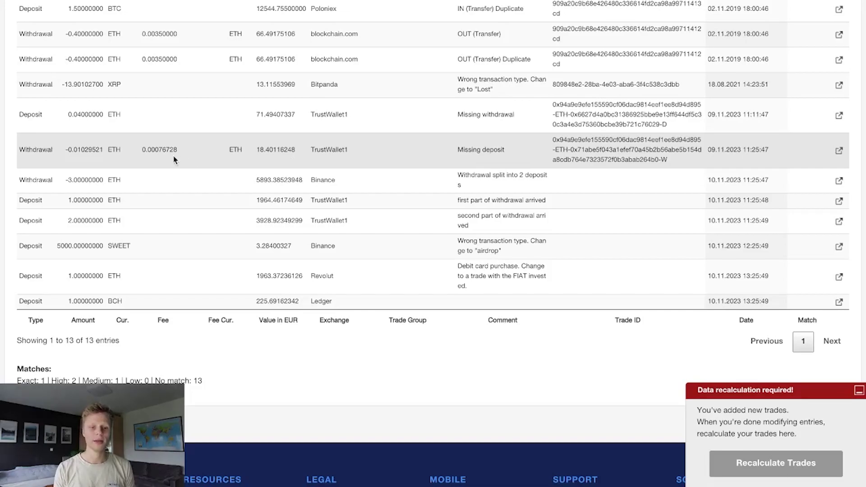
{"action": "left_click_drag", "start_coordinate": [32, 149], "coordinate": [207, 150]}
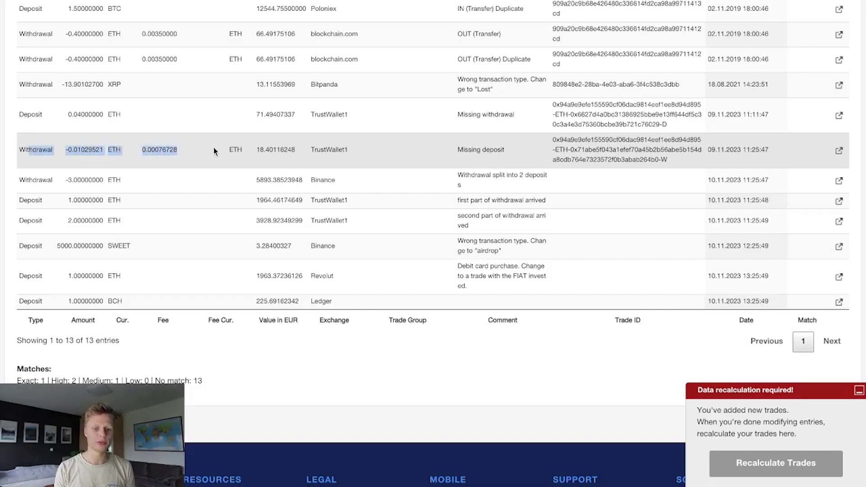
{"action": "left_click", "coordinate": [163, 151]}
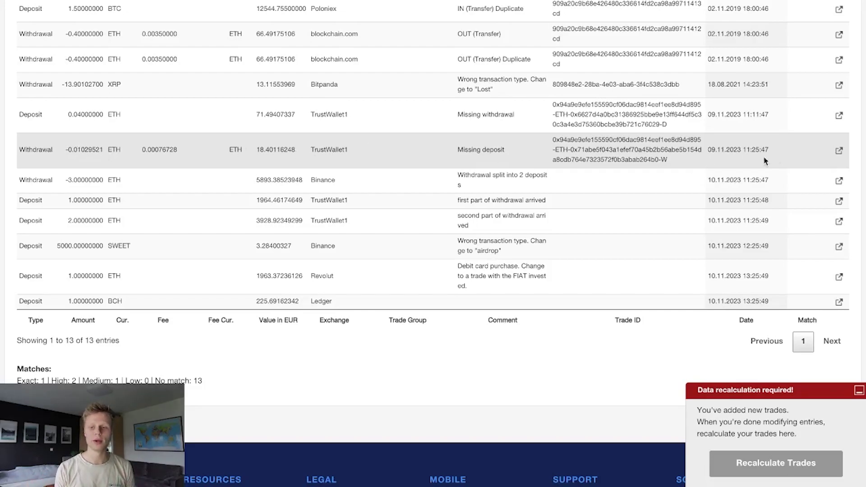
{"action": "left_click", "coordinate": [839, 150]}
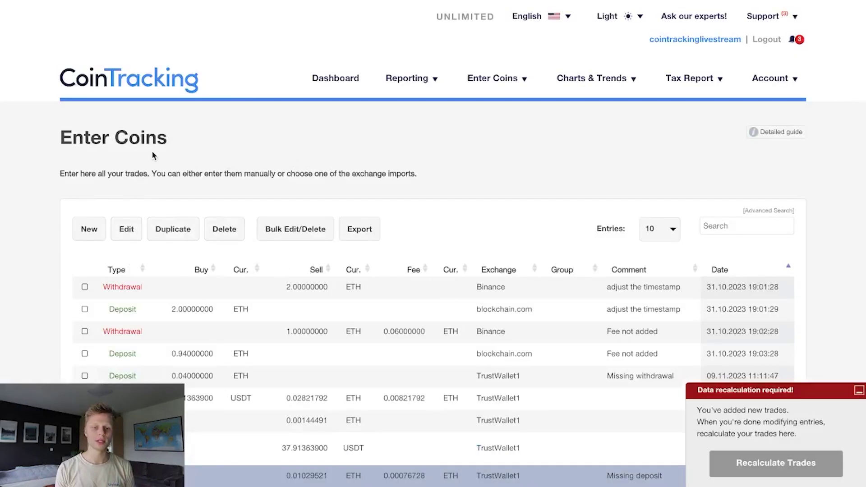
{"action": "scroll", "coordinate": [121, 102], "scroll_direction": "up", "scroll_amount": 1}
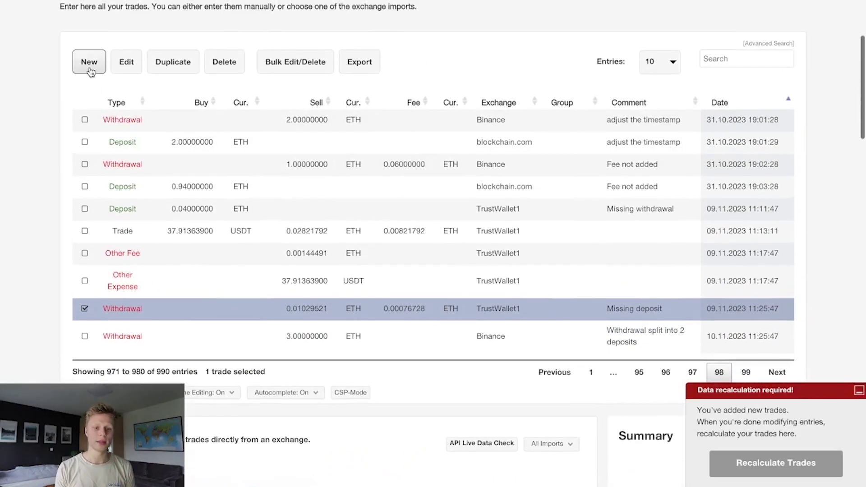
Step: Copy the withdrawal's timestamp and start a new entry dated 09.11.2023 11:25:48
{"action": "left_click", "coordinate": [759, 309]}
{"action": "left_click", "coordinate": [105, 6]}
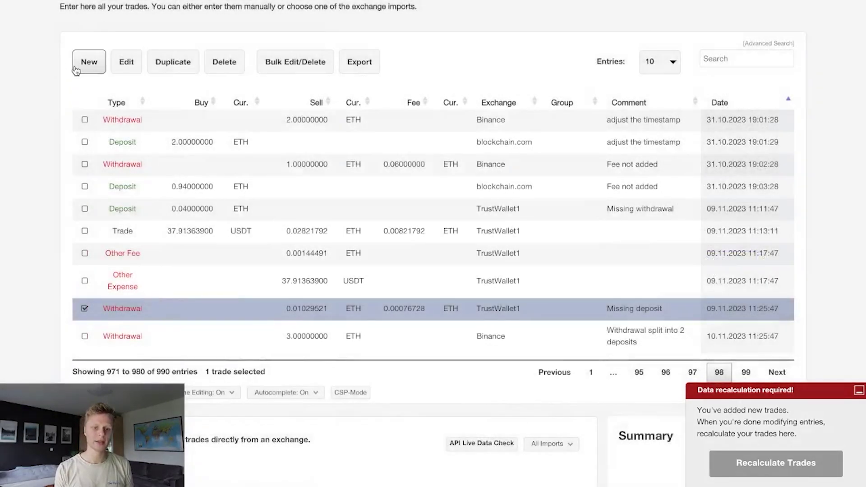
{"action": "left_click", "coordinate": [89, 62]}
{"action": "left_click", "coordinate": [349, 151]}
{"action": "key", "text": "ctrl+a"}
{"action": "type", "text": "09.11.2023 11:25:47"}
{"action": "left_click", "coordinate": [437, 276]}
{"action": "left_click", "coordinate": [389, 153]}
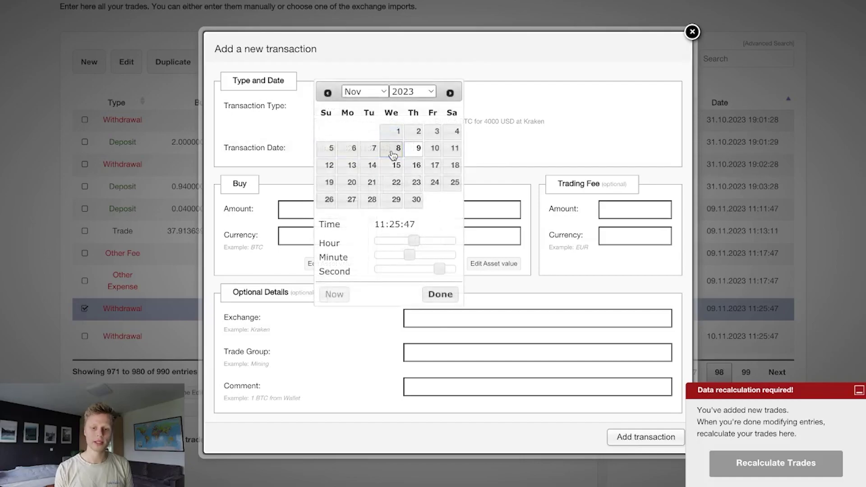
{"action": "left_click", "coordinate": [440, 295]}
Step: Make the new entry a Withdrawal of 0.01029521 ETH
{"action": "left_click", "coordinate": [305, 207]}
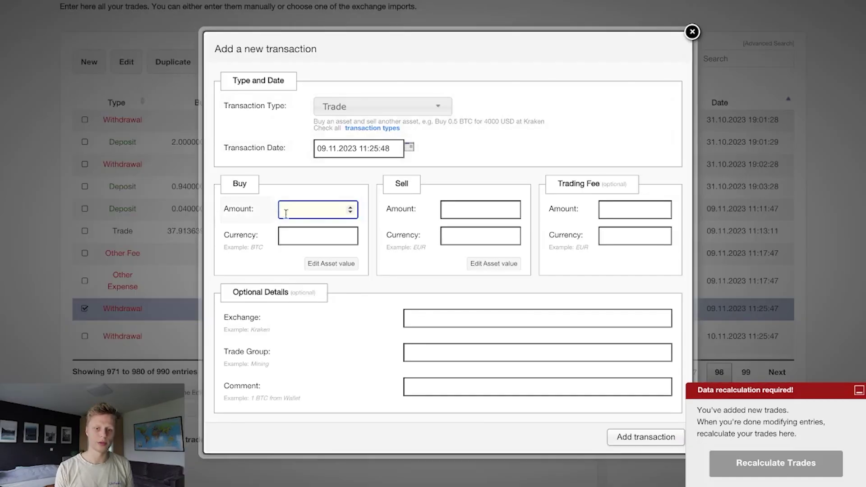
{"action": "type", "text": "0.01029521"}
{"action": "left_click", "coordinate": [309, 236]}
{"action": "type", "text": "ETH"}
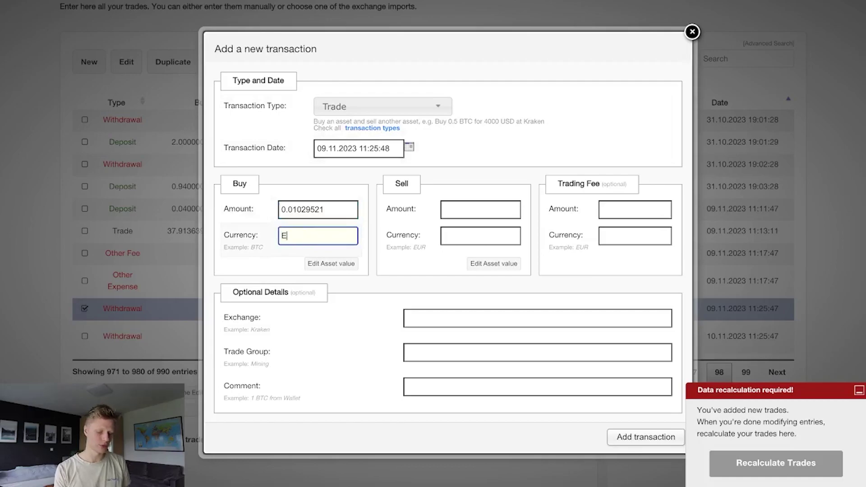
{"action": "left_click", "coordinate": [342, 109]}
{"action": "left_click", "coordinate": [291, 180]}
{"action": "left_click", "coordinate": [347, 210]}
{"action": "type", "text": "0.01029521"}
{"action": "left_click", "coordinate": [345, 236]}
{"action": "type", "text": "ETH"}
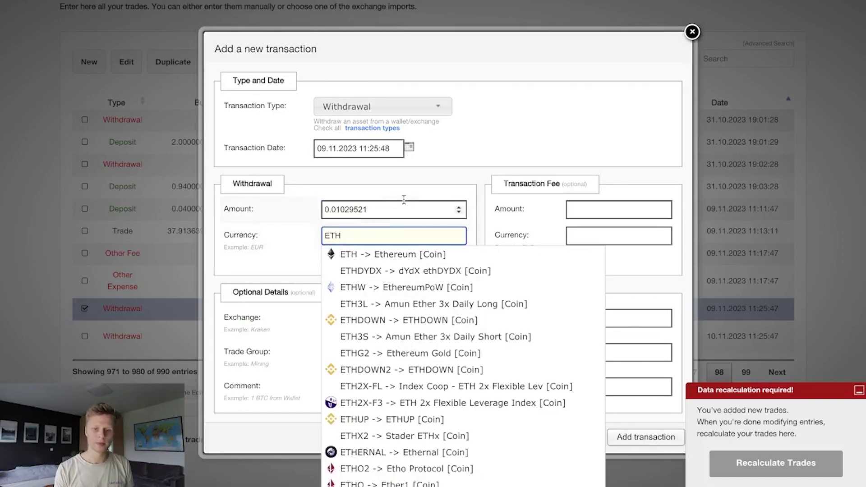
{"action": "left_click", "coordinate": [403, 201]}
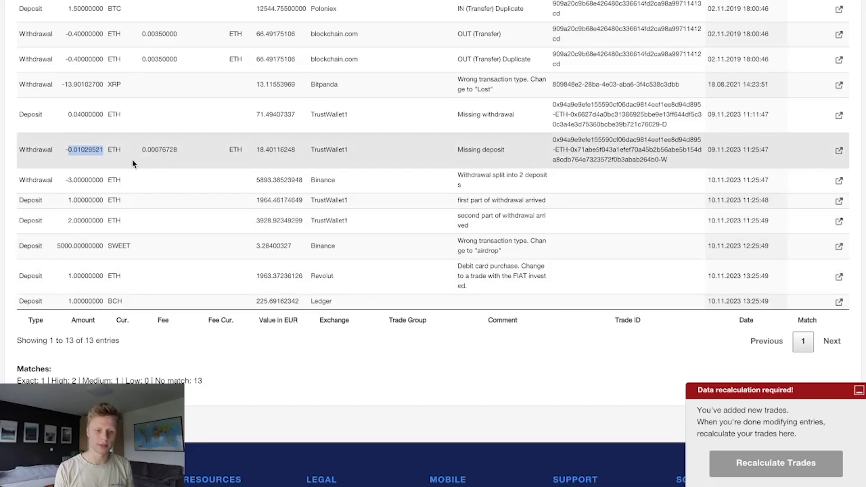
{"action": "key", "text": "super+space"}
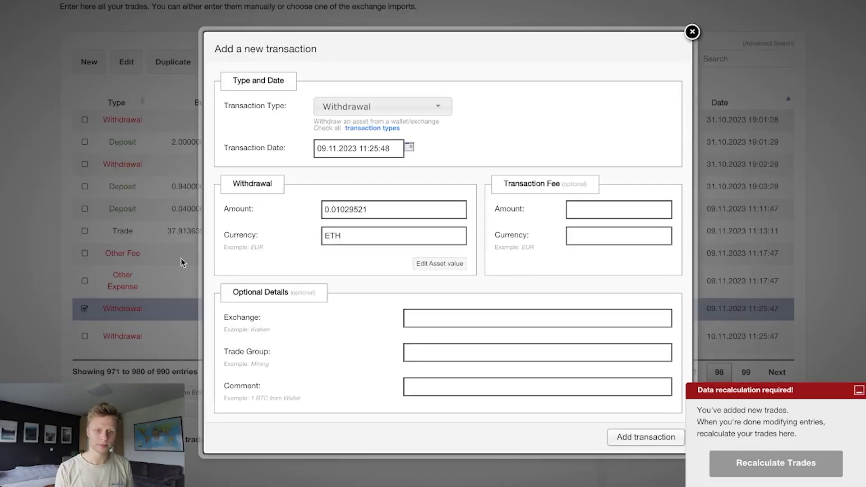
Step: Put the 0.01029521 amount minus the 0.00076728 fee into the Spotlight calculator
{"action": "double_click", "coordinate": [337, 207]}
{"action": "key", "text": "super+c"}
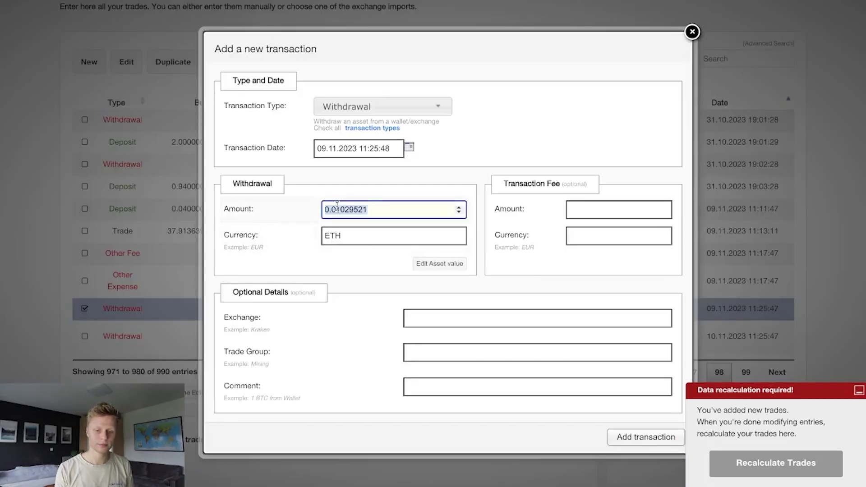
{"action": "key", "text": "super+space"}
{"action": "key", "text": "super+space"}
{"action": "key", "text": "super+space"}
{"action": "key", "text": "Left"}
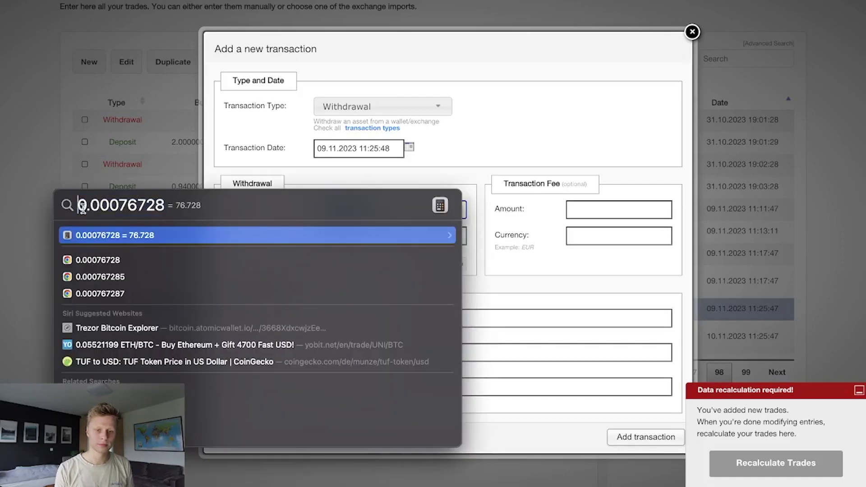
{"action": "key", "text": "super+v"}
{"action": "type", "text": "-"}
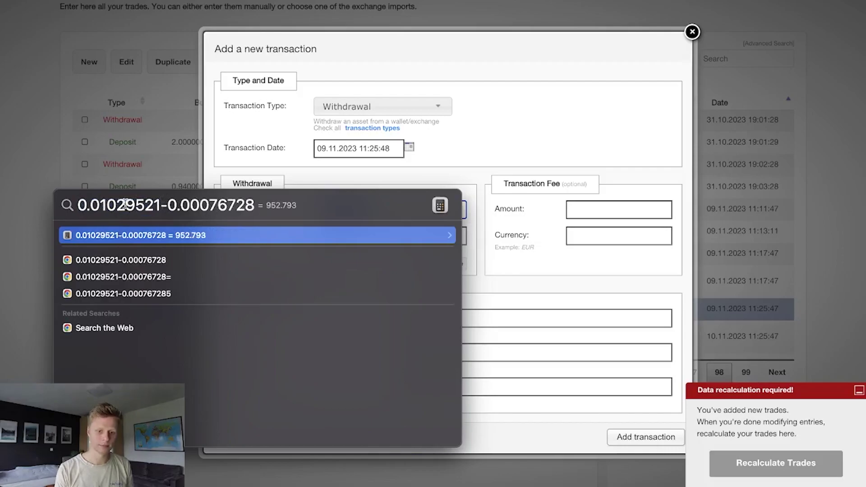
Step: Switch both numbers to decimal commas and copy the result 0,00952793
{"action": "left_click", "coordinate": [90, 206]}
{"action": "key", "text": "BackSpace"}
{"action": "type", "text": "-"}
{"action": "key", "text": "BackSpace"}
{"action": "type", "text": ","}
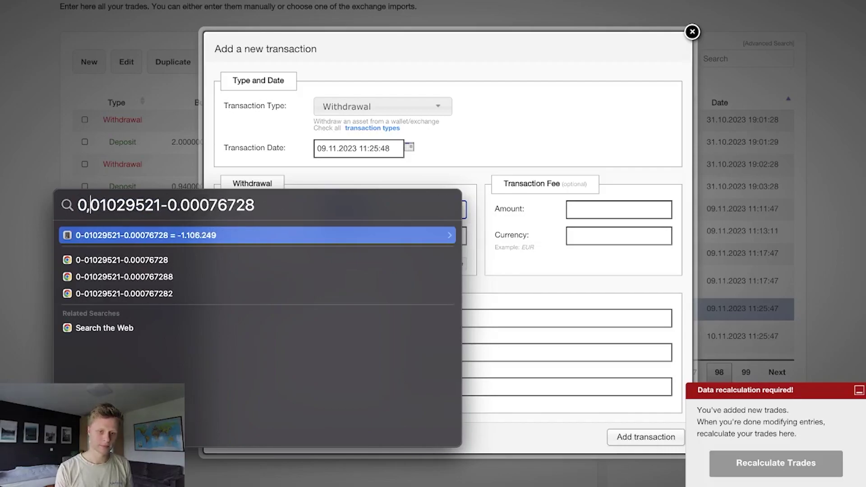
{"action": "left_click", "coordinate": [185, 205]}
{"action": "key", "text": "BackSpace"}
{"action": "type", "text": ","}
{"action": "double_click", "coordinate": [316, 354]}
{"action": "key", "text": "super+c"}
{"action": "key", "text": "Escape"}
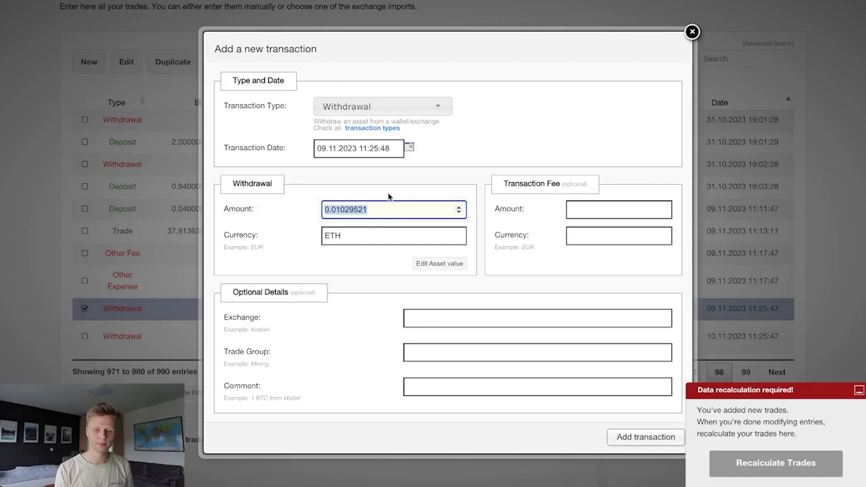
Step: Set the withdrawal amount to 0,00952793 and exchange to ICO Wallet, then save it
{"action": "key", "text": "super+v"}
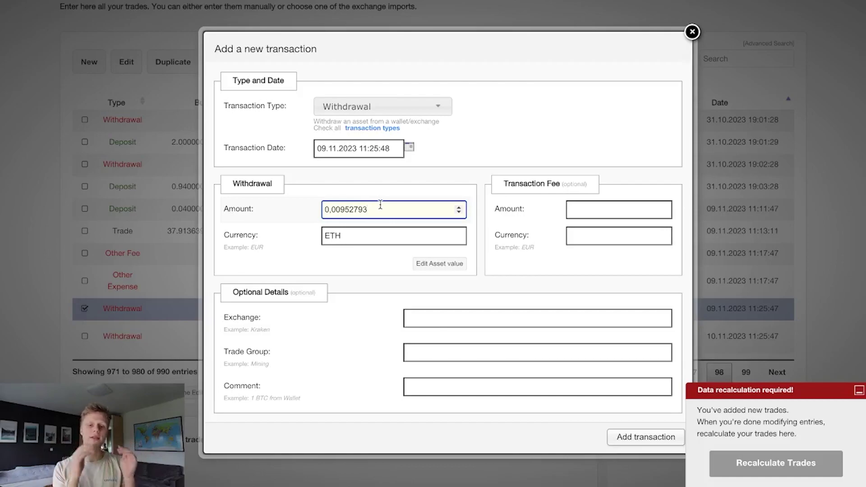
{"action": "left_click", "coordinate": [469, 318]}
{"action": "type", "text": "ICO "}
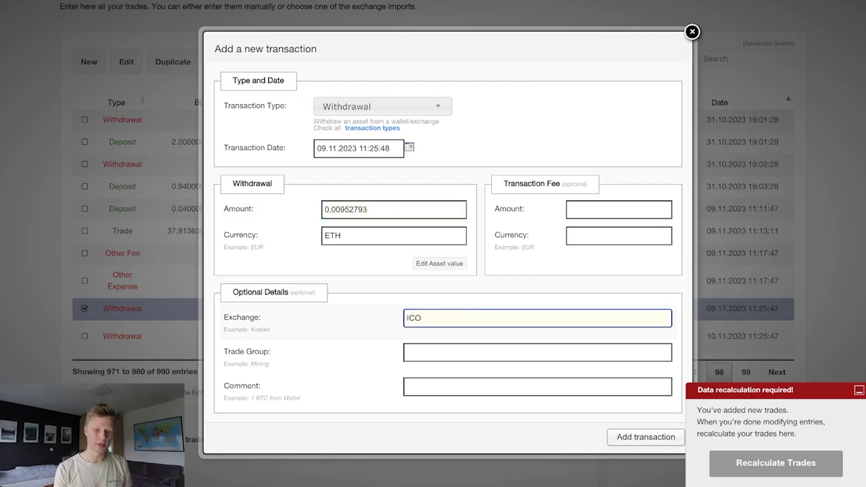
{"action": "type", "text": "Wallet"}
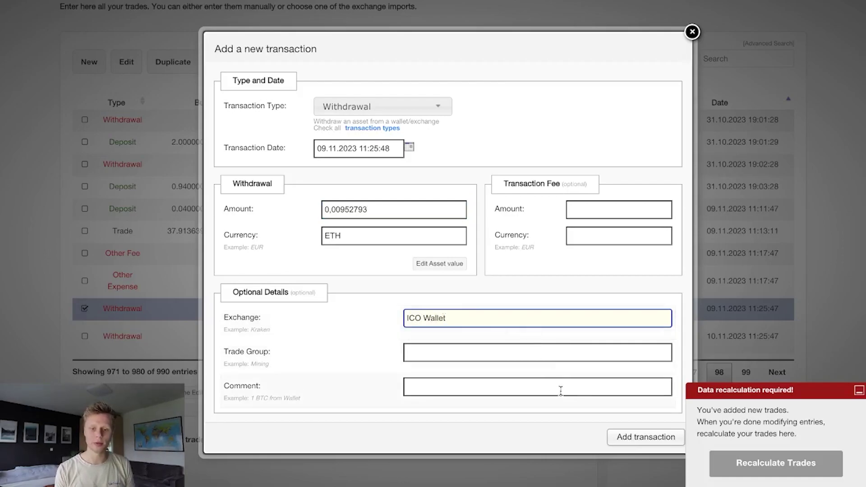
{"action": "left_click", "coordinate": [631, 436]}
{"action": "scroll", "coordinate": [361, 215], "scroll_direction": "down", "scroll_amount": 2}
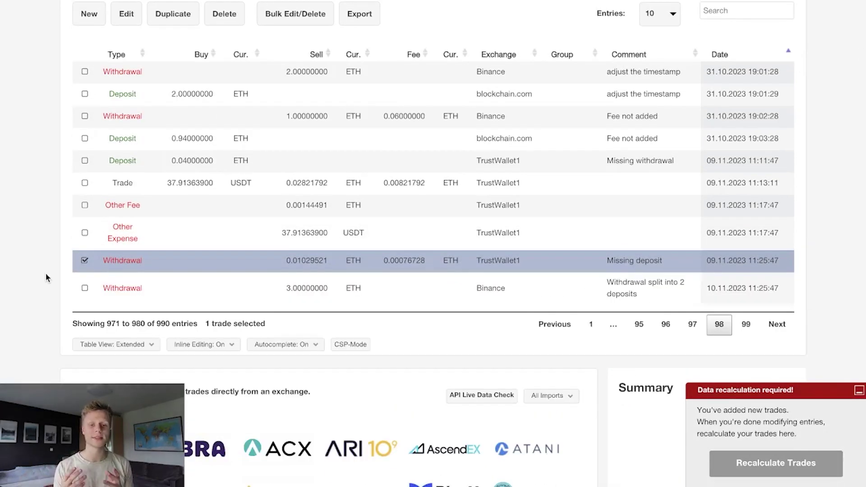
Step: Duplicate the withdrawal as a Deposit timed 09.11.2023 11:25:49
{"action": "left_click", "coordinate": [175, 15]}
{"action": "left_click", "coordinate": [380, 111]}
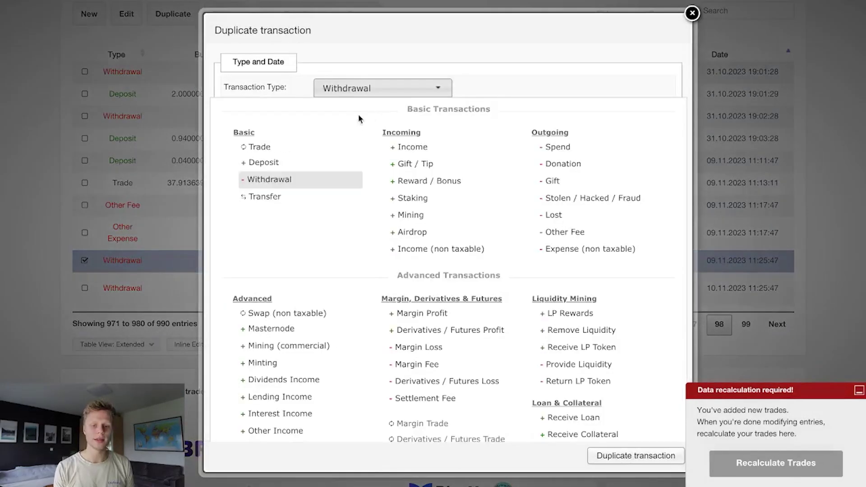
{"action": "left_click", "coordinate": [286, 163]}
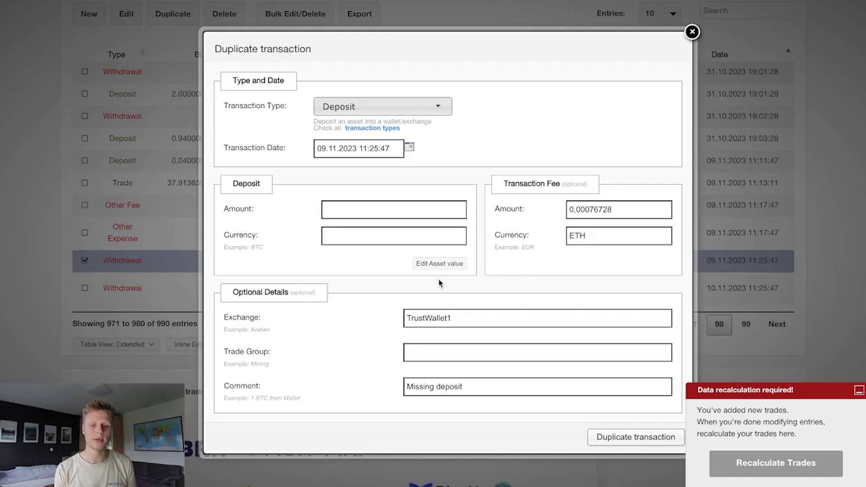
{"action": "left_click", "coordinate": [392, 147]}
{"action": "left_click", "coordinate": [276, 148]}
{"action": "left_click", "coordinate": [369, 148]}
{"action": "left_click", "coordinate": [279, 149]}
{"action": "left_click", "coordinate": [364, 153]}
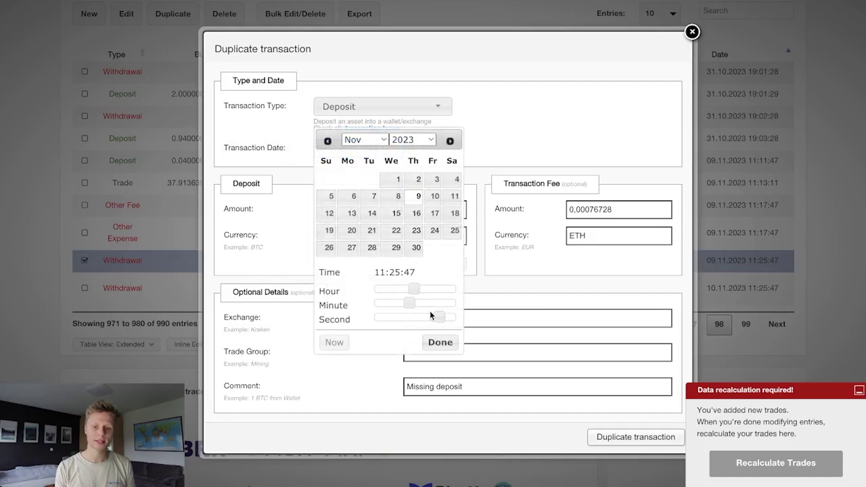
{"action": "left_click_drag", "start_coordinate": [438, 317], "coordinate": [442, 317]}
{"action": "left_click", "coordinate": [435, 342]}
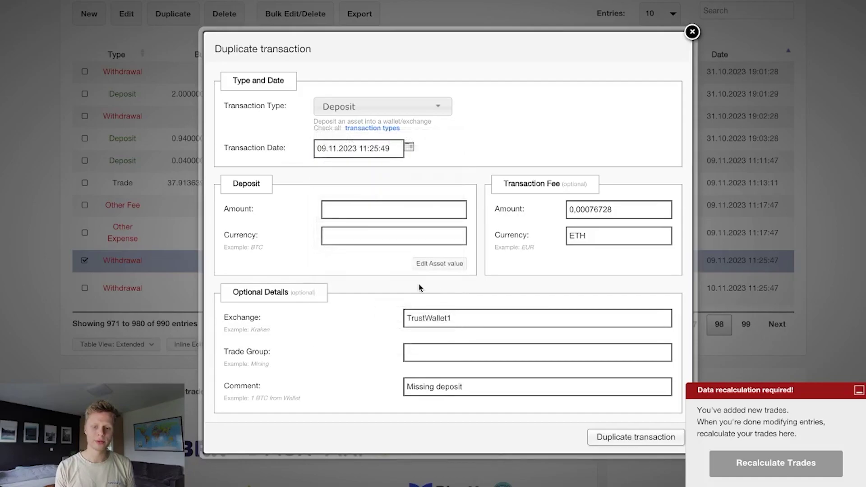
Step: Give the deposit 0,00952793 ETH to ICO Wallet, no fee, no comment, and save it
{"action": "left_click", "coordinate": [373, 212]}
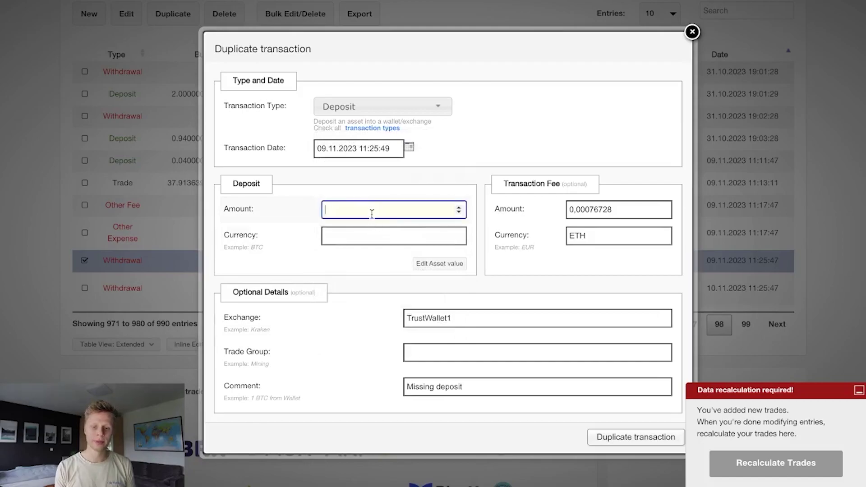
{"action": "key", "text": "ctrl+v"}
{"action": "left_click", "coordinate": [333, 235]}
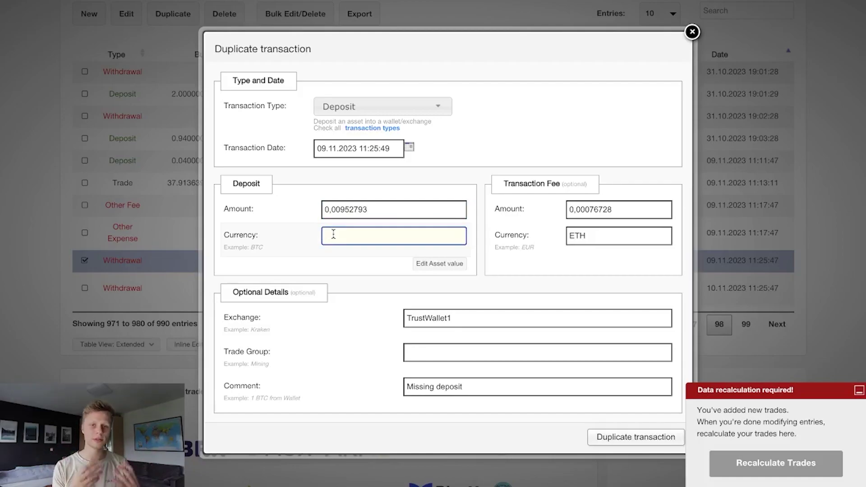
{"action": "type", "text": "ETH"}
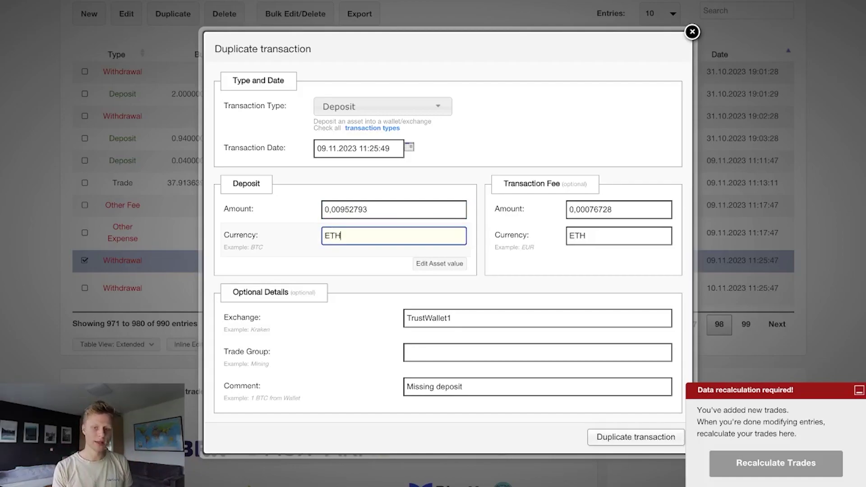
{"action": "double_click", "coordinate": [583, 208]}
{"action": "key", "text": "BackSpace"}
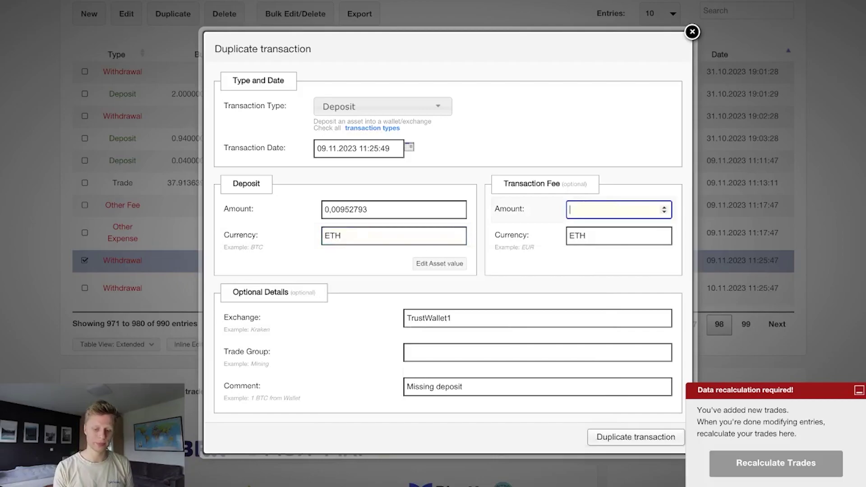
{"action": "double_click", "coordinate": [497, 318]}
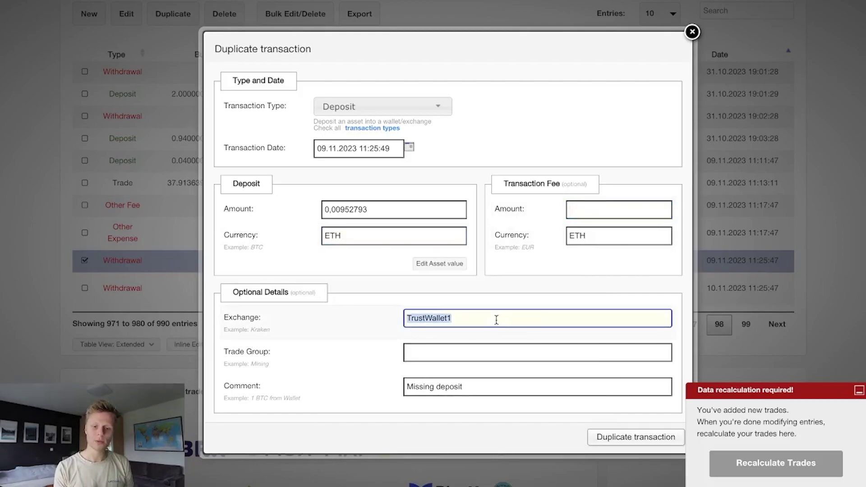
{"action": "type", "text": "ICO "}
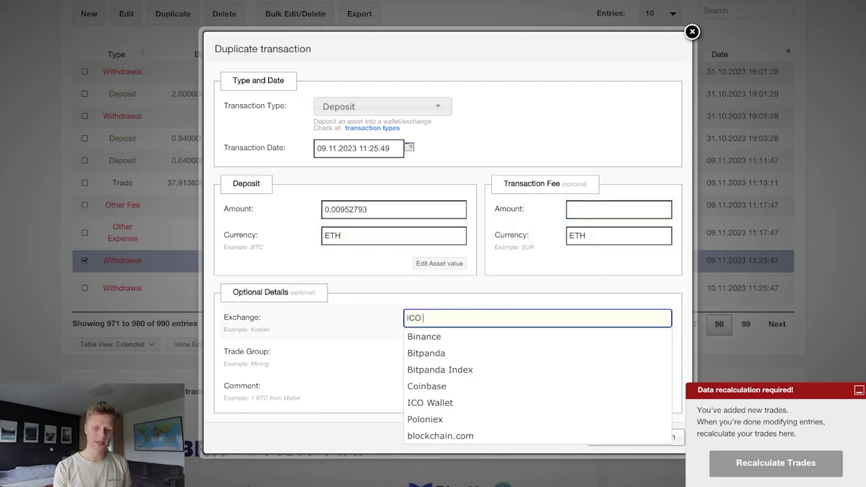
{"action": "type", "text": "Wallet"}
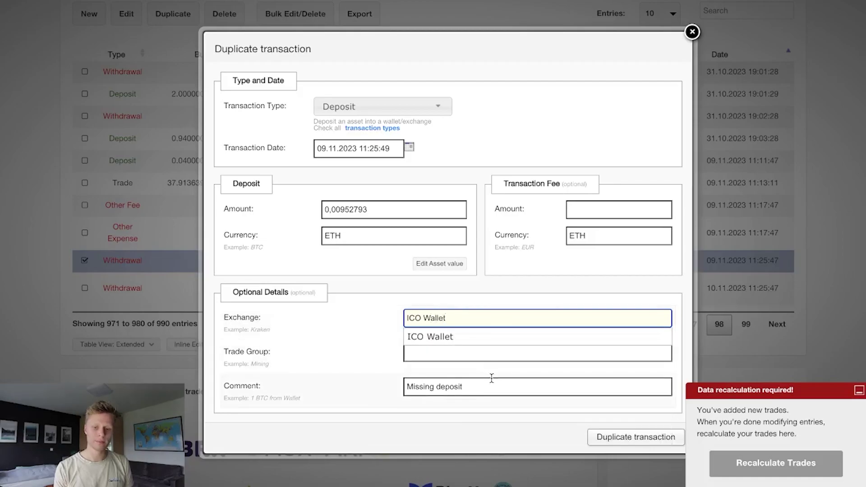
{"action": "triple_click", "coordinate": [485, 381]}
{"action": "key", "text": "BackSpace"}
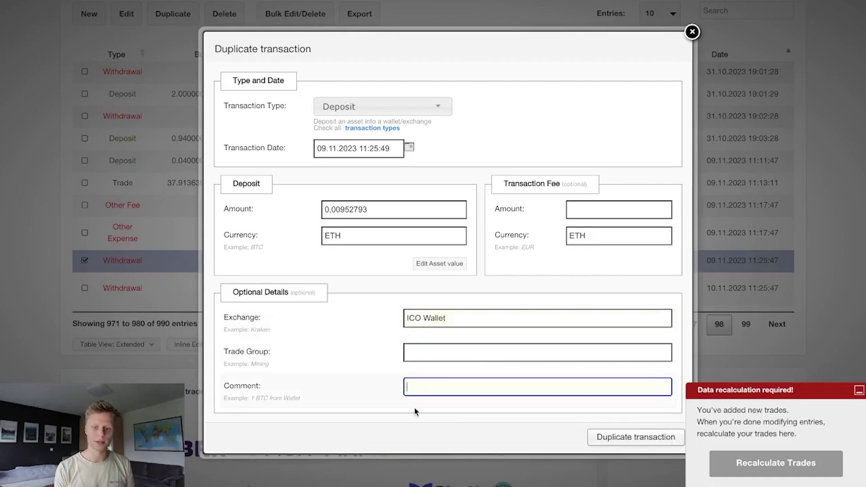
{"action": "left_click", "coordinate": [632, 438]}
{"action": "scroll", "coordinate": [325, 265], "scroll_direction": "down", "scroll_amount": 1}
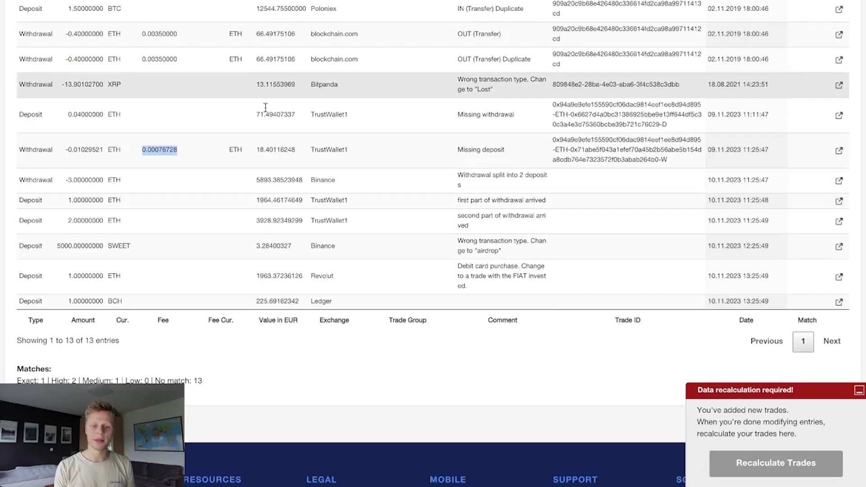
Step: Reload the missing-transactions check and confirm only 12 unmatched entries remain
{"action": "left_click", "coordinate": [451, 144]}
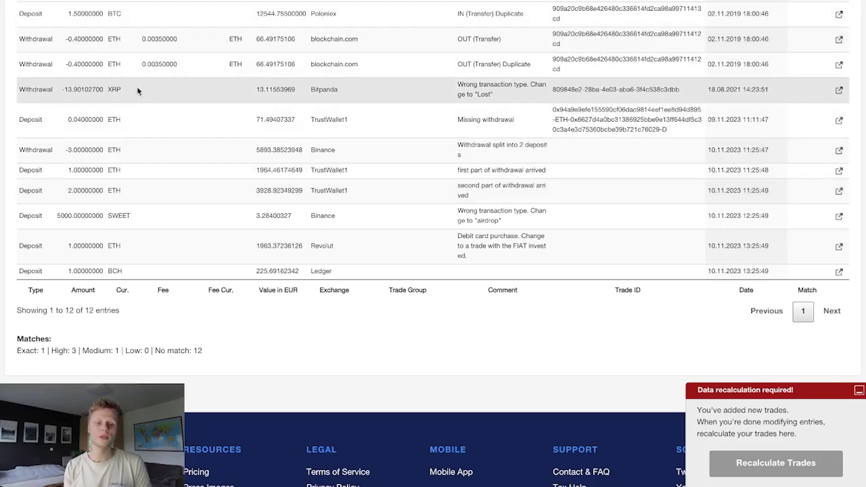
{"action": "scroll", "coordinate": [231, 185], "scroll_direction": "up", "scroll_amount": 15}
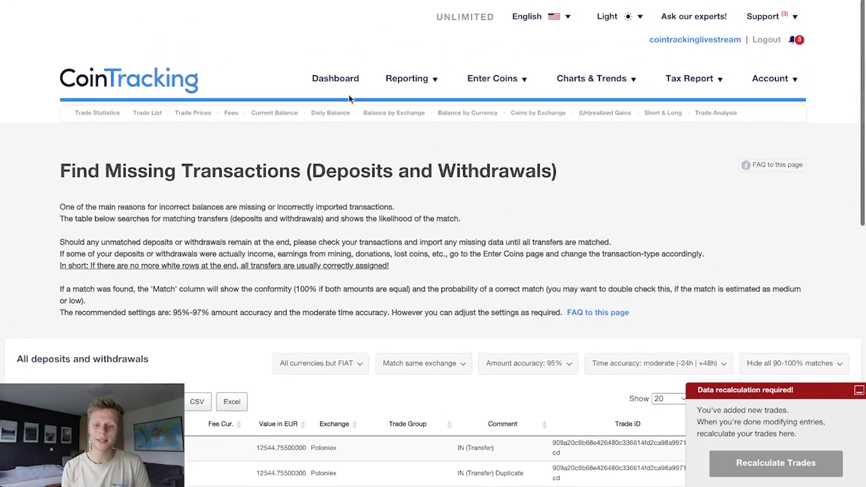
Step: Open the Duplicate Transactions check under Reporting and confirm no duplicates are listed
{"action": "mouse_move", "coordinate": [390, 79]}
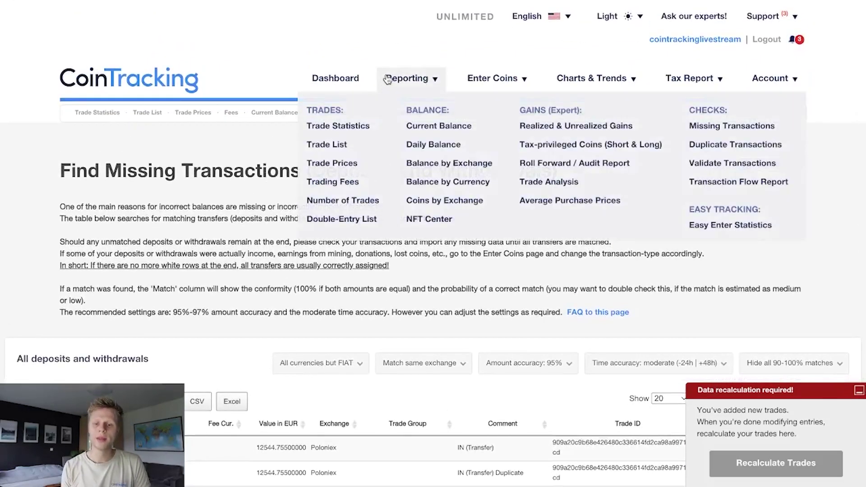
{"action": "left_click", "coordinate": [712, 145]}
{"action": "scroll", "coordinate": [391, 154], "scroll_direction": "down", "scroll_amount": 5}
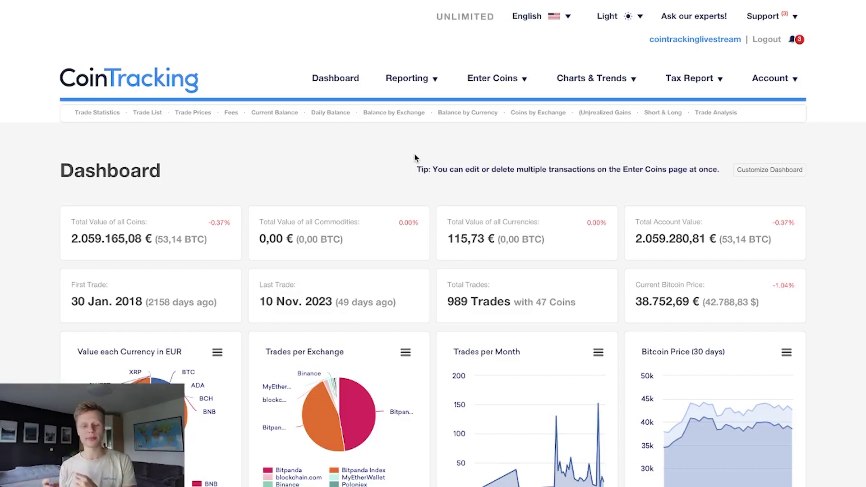
Step: On the Tax Report page, keep Germany as country and choose tax year 2023
{"action": "left_click", "coordinate": [687, 86]}
{"action": "scroll", "coordinate": [339, 122], "scroll_direction": "down", "scroll_amount": 10}
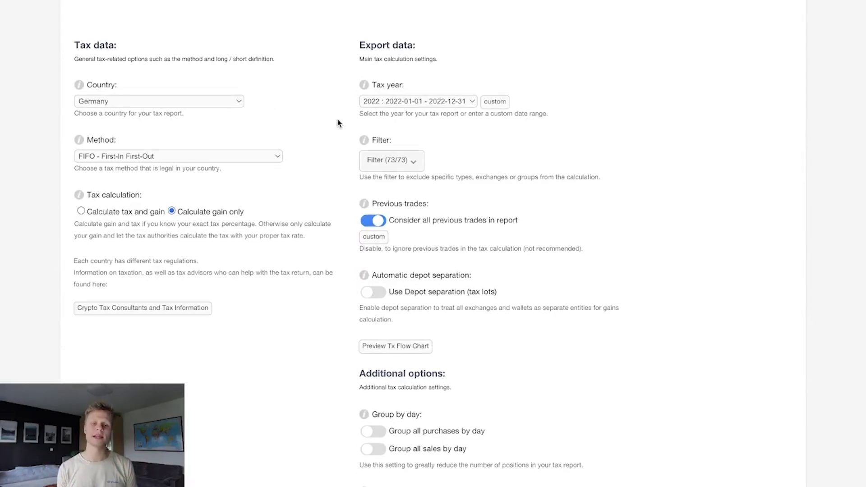
{"action": "left_click", "coordinate": [230, 102]}
{"action": "scroll", "coordinate": [220, 226], "scroll_direction": "down", "scroll_amount": 20}
{"action": "left_click", "coordinate": [43, 160]}
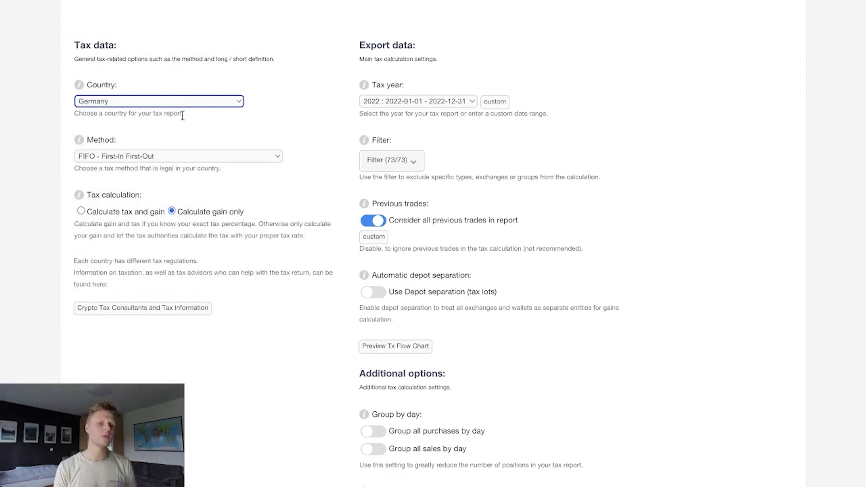
{"action": "left_click", "coordinate": [448, 102]}
{"action": "left_click", "coordinate": [437, 113]}
Step: Check the filter options, leaving all 73 filters included, and review the FIFO settings
{"action": "scroll", "coordinate": [396, 46], "scroll_direction": "down", "scroll_amount": 3}
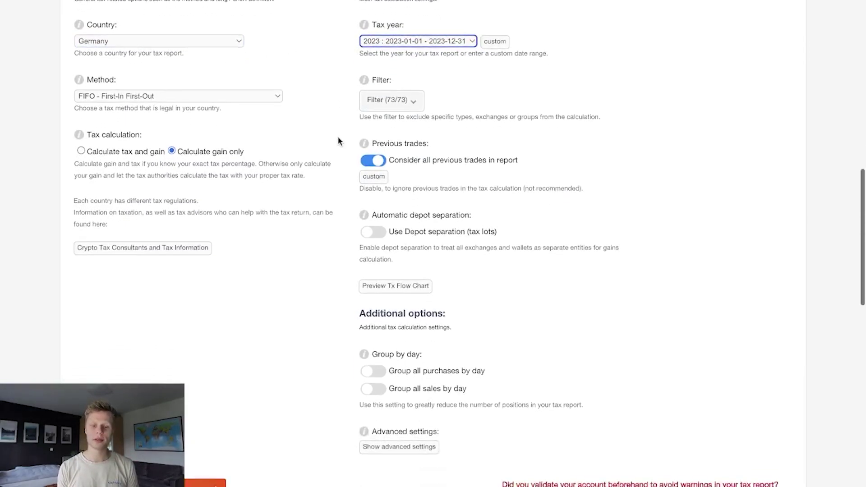
{"action": "left_click", "coordinate": [396, 52]}
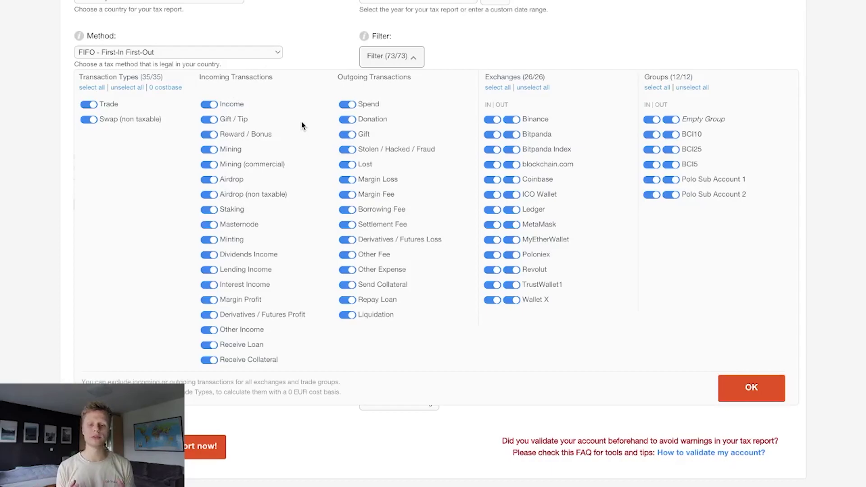
{"action": "left_click", "coordinate": [823, 139]}
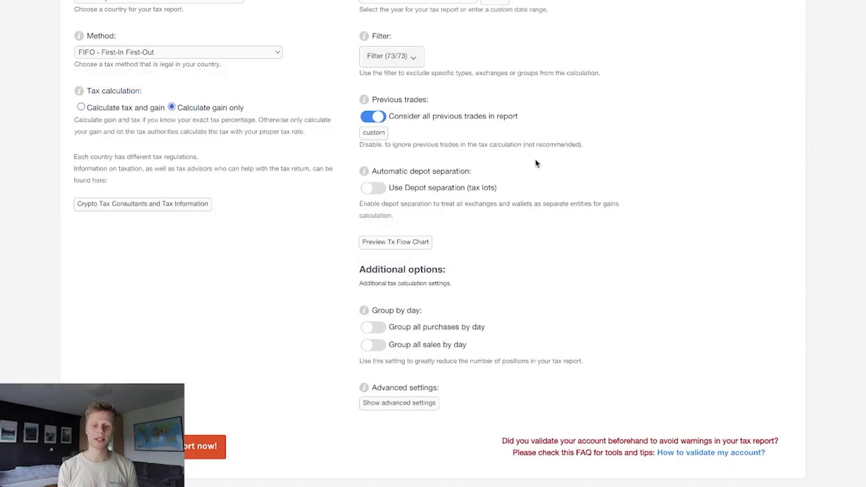
{"action": "scroll", "coordinate": [523, 162], "scroll_direction": "down", "scroll_amount": 3}
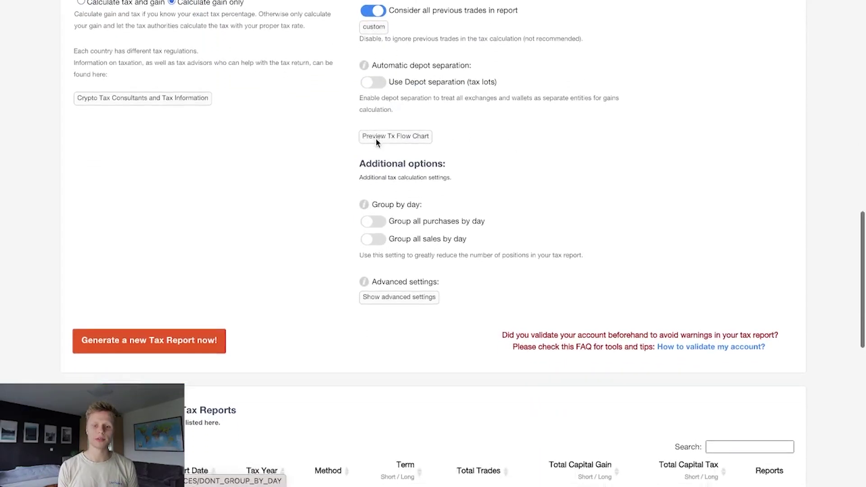
{"action": "scroll", "coordinate": [343, 149], "scroll_direction": "down", "scroll_amount": 2}
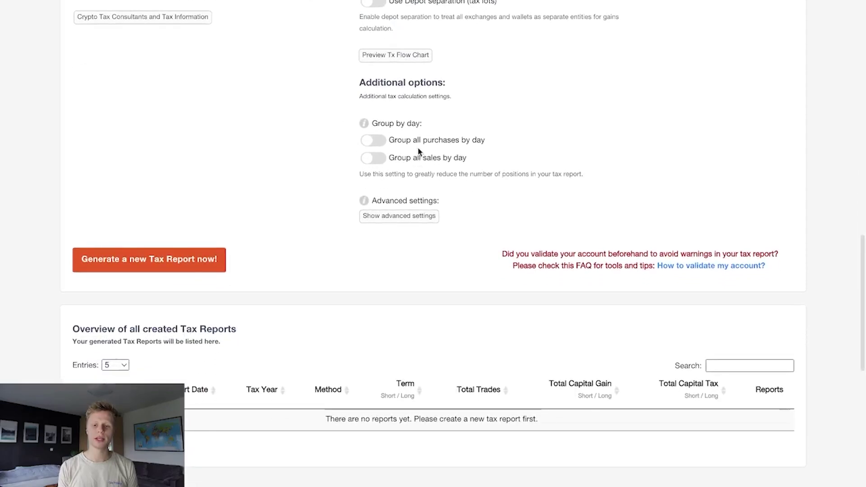
{"action": "scroll", "coordinate": [244, 162], "scroll_direction": "up", "scroll_amount": 3}
{"action": "scroll", "coordinate": [244, 162], "scroll_direction": "down", "scroll_amount": 5}
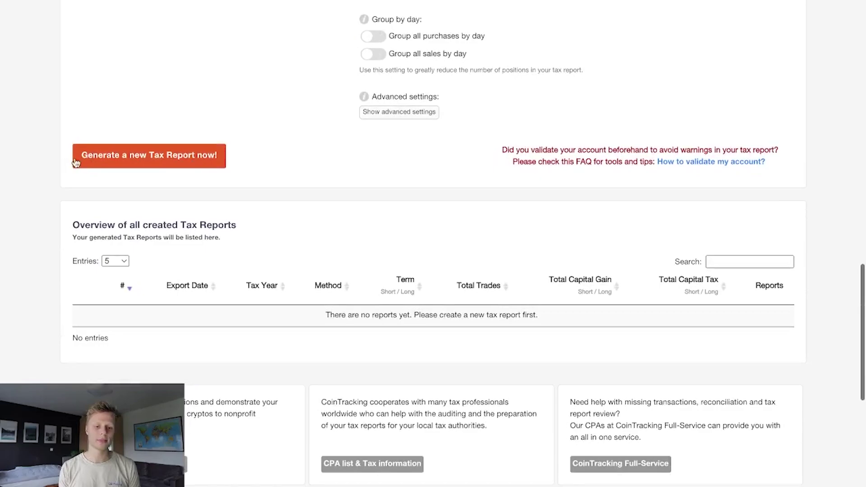
Step: Generate Tax Report #1 for 2023 and load its summary
{"action": "left_click", "coordinate": [100, 162]}
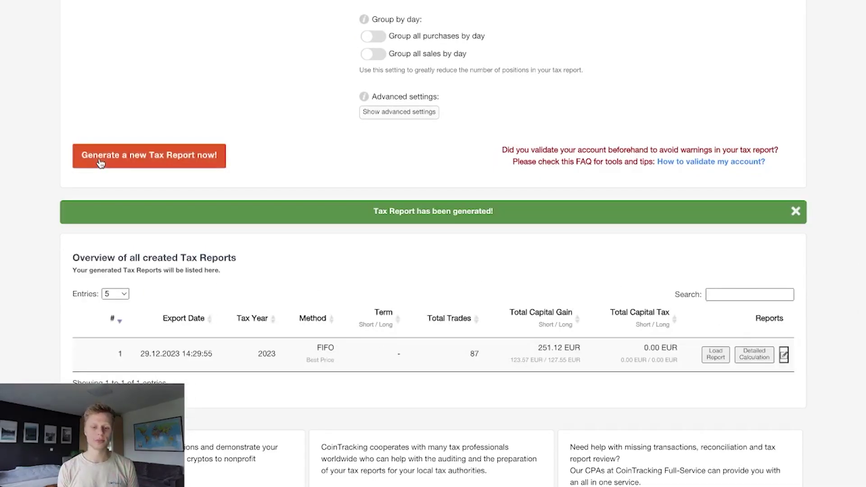
{"action": "scroll", "coordinate": [387, 261], "scroll_direction": "down", "scroll_amount": 3}
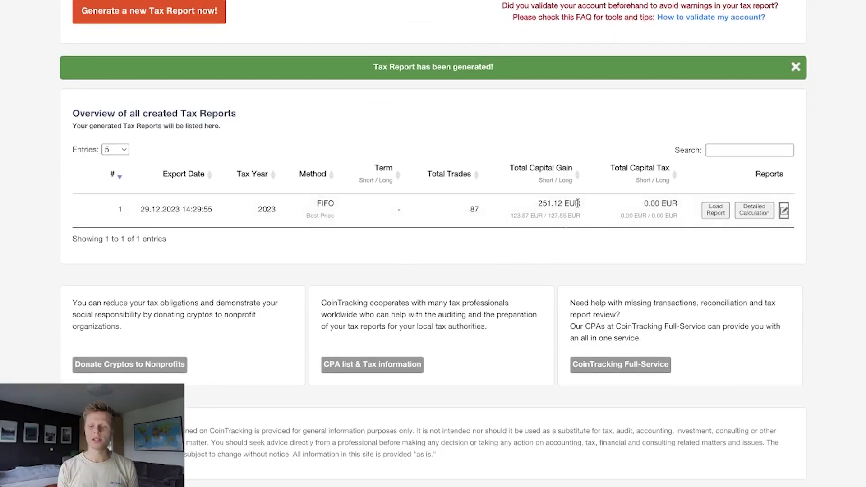
{"action": "left_click", "coordinate": [712, 217]}
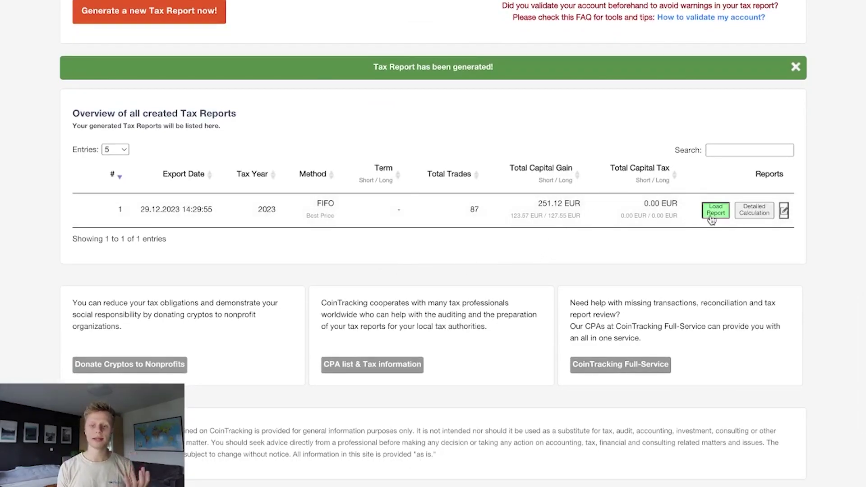
{"action": "scroll", "coordinate": [288, 189], "scroll_direction": "down", "scroll_amount": 4}
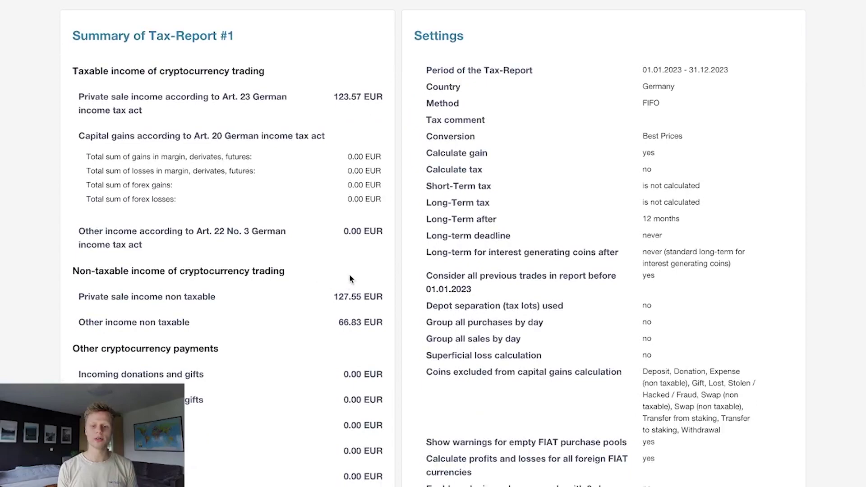
{"action": "scroll", "coordinate": [345, 279], "scroll_direction": "down", "scroll_amount": 5}
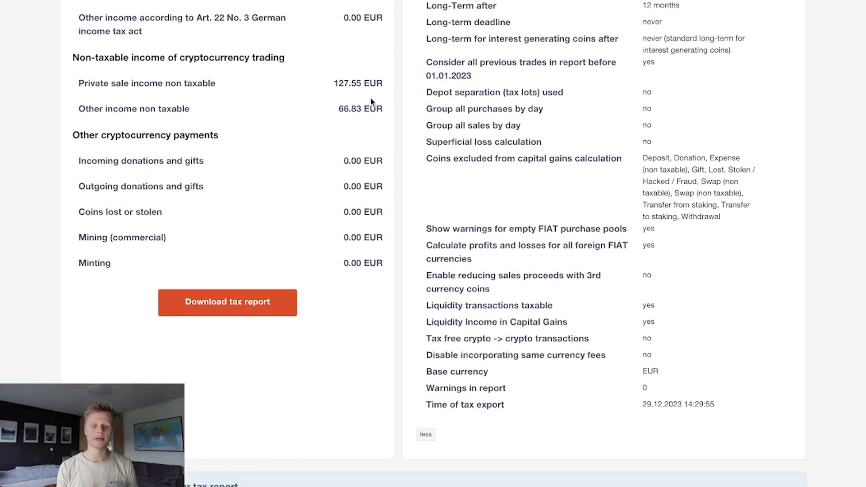
{"action": "scroll", "coordinate": [370, 100], "scroll_direction": "down", "scroll_amount": 3}
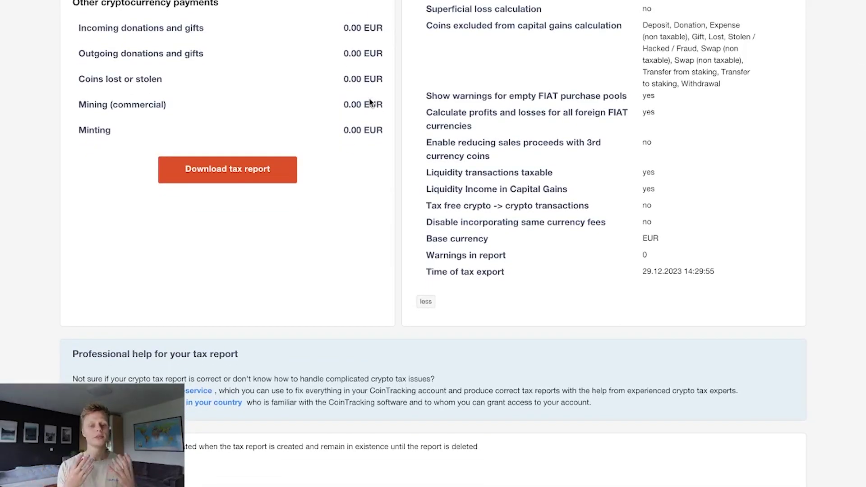
Step: Look at download options without downloading, then sort capital gains by Gain/Loss and review them
{"action": "left_click", "coordinate": [210, 169]}
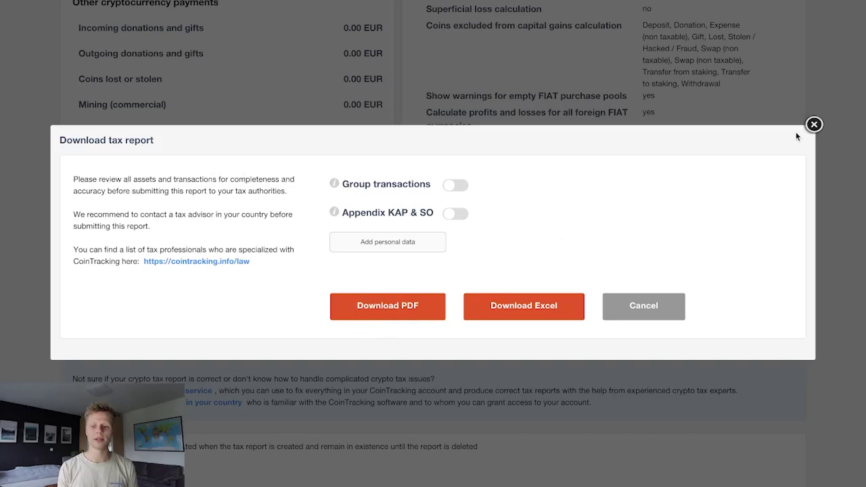
{"action": "left_click", "coordinate": [813, 124]}
{"action": "scroll", "coordinate": [218, 199], "scroll_direction": "down", "scroll_amount": 5}
{"action": "scroll", "coordinate": [217, 200], "scroll_direction": "down", "scroll_amount": 9}
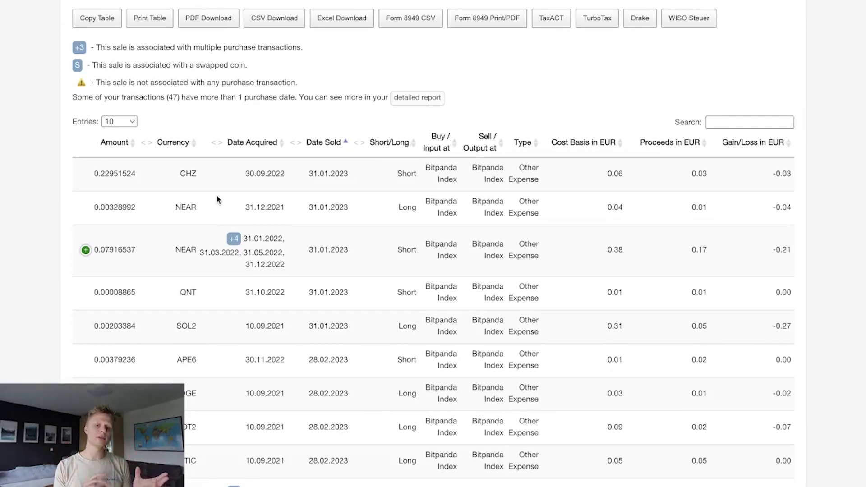
{"action": "left_click", "coordinate": [746, 142]}
{"action": "scroll", "coordinate": [449, 160], "scroll_direction": "down", "scroll_amount": 9}
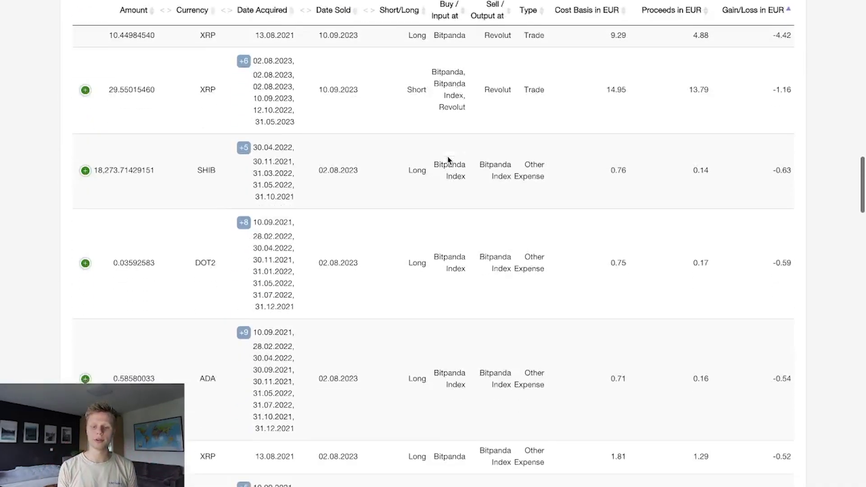
{"action": "scroll", "coordinate": [448, 161], "scroll_direction": "down", "scroll_amount": 17}
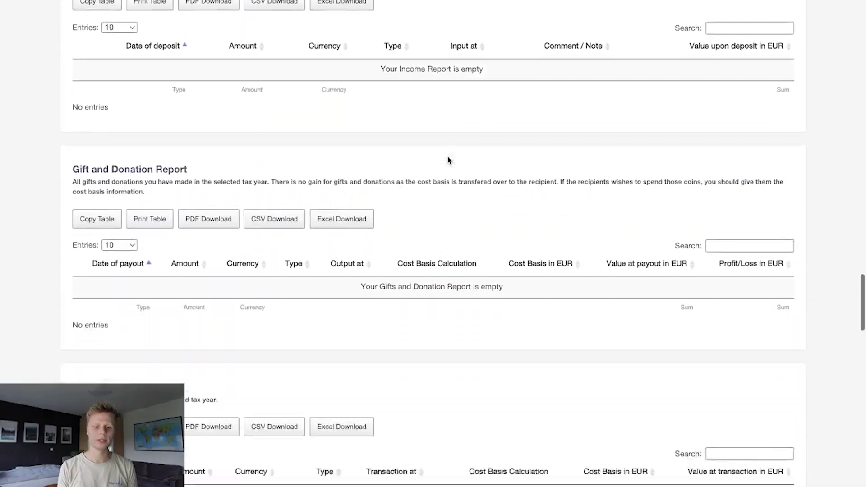
{"action": "scroll", "coordinate": [100, 113], "scroll_direction": "down", "scroll_amount": 8}
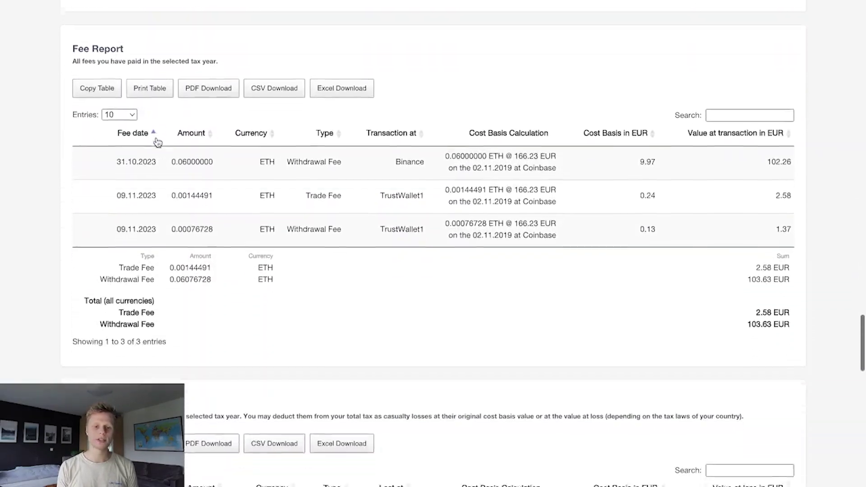
{"action": "scroll", "coordinate": [178, 156], "scroll_direction": "down", "scroll_amount": 9}
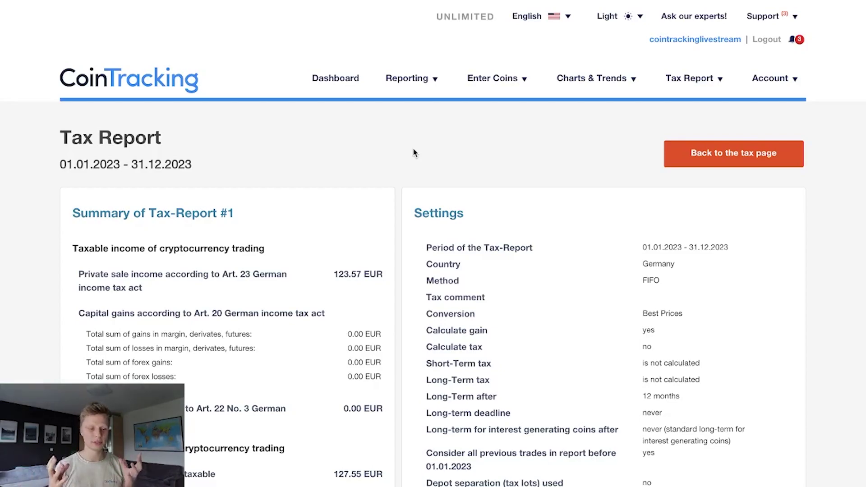
Step: Open the expert Full-Service offer and choose United Kingdom as the country
{"action": "left_click", "coordinate": [699, 18]}
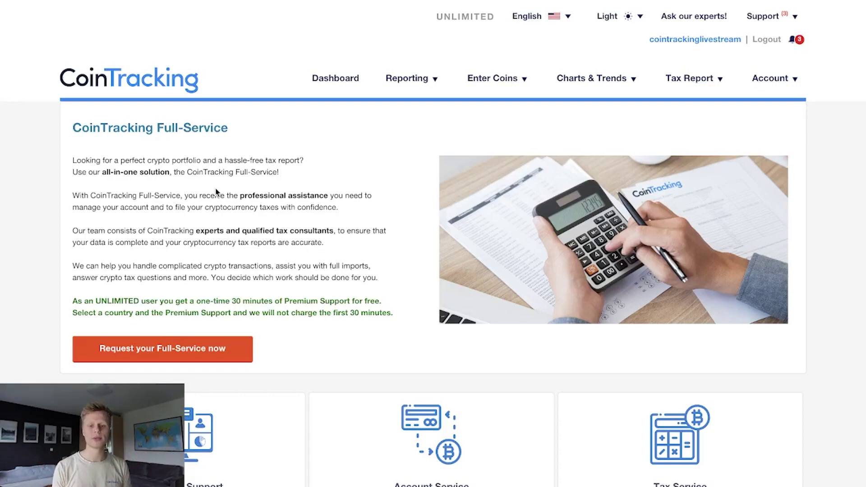
{"action": "scroll", "coordinate": [216, 192], "scroll_direction": "down", "scroll_amount": 5}
{"action": "scroll", "coordinate": [216, 187], "scroll_direction": "down", "scroll_amount": 13}
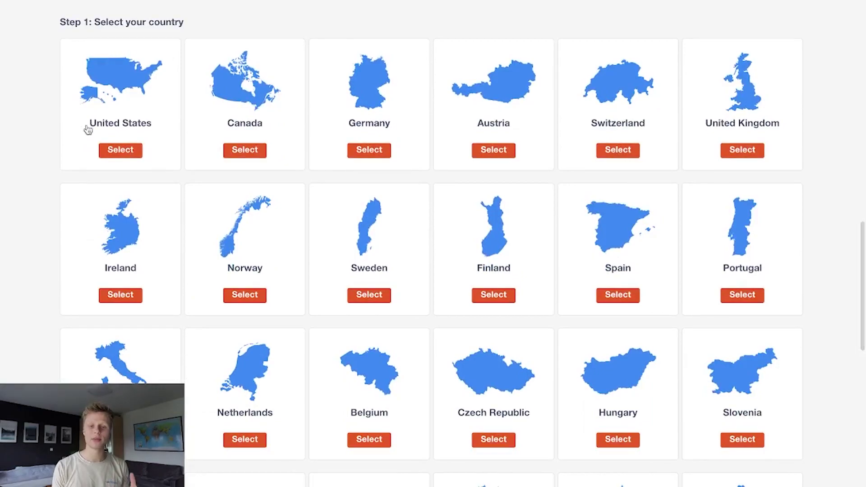
{"action": "left_click", "coordinate": [742, 150]}
Step: Select the Advanced Account Service (2499 EUR) and start on the questionnaire's additional information box
{"action": "scroll", "coordinate": [325, 218], "scroll_direction": "down", "scroll_amount": 3}
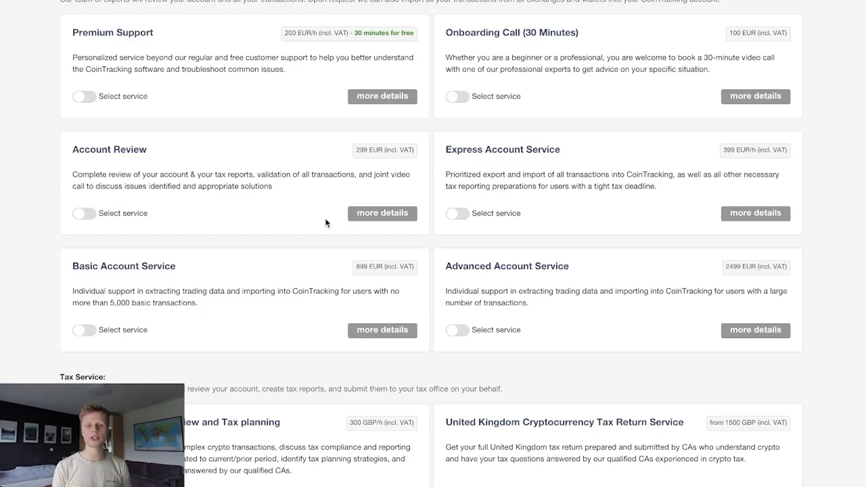
{"action": "scroll", "coordinate": [326, 221], "scroll_direction": "down", "scroll_amount": 5}
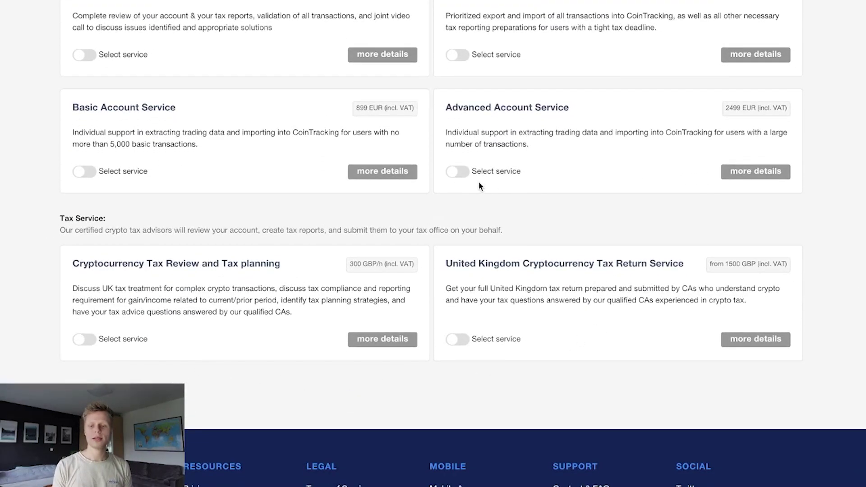
{"action": "left_click", "coordinate": [463, 177]}
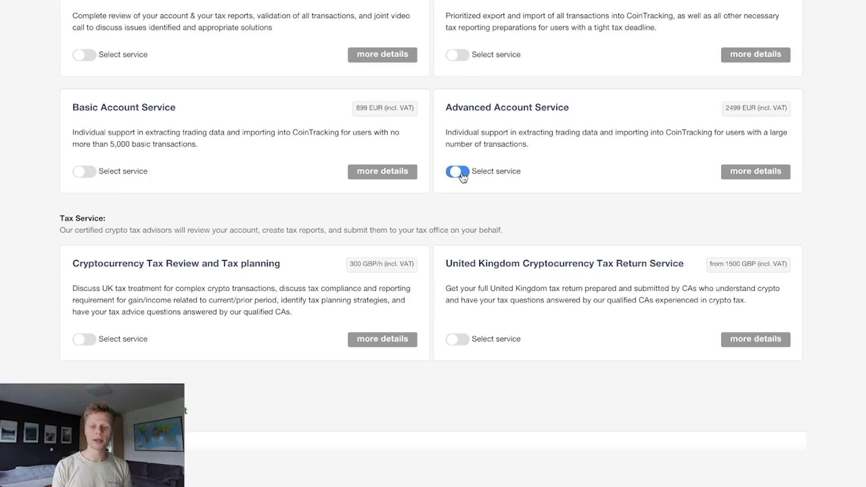
{"action": "scroll", "coordinate": [326, 215], "scroll_direction": "down", "scroll_amount": 8}
{"action": "scroll", "coordinate": [326, 217], "scroll_direction": "down", "scroll_amount": 1}
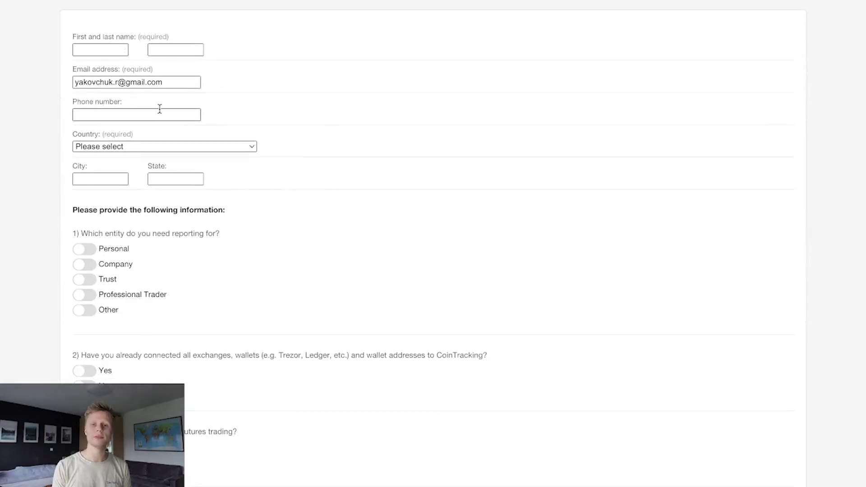
{"action": "scroll", "coordinate": [166, 110], "scroll_direction": "down", "scroll_amount": 7}
{"action": "left_click", "coordinate": [73, 209]}
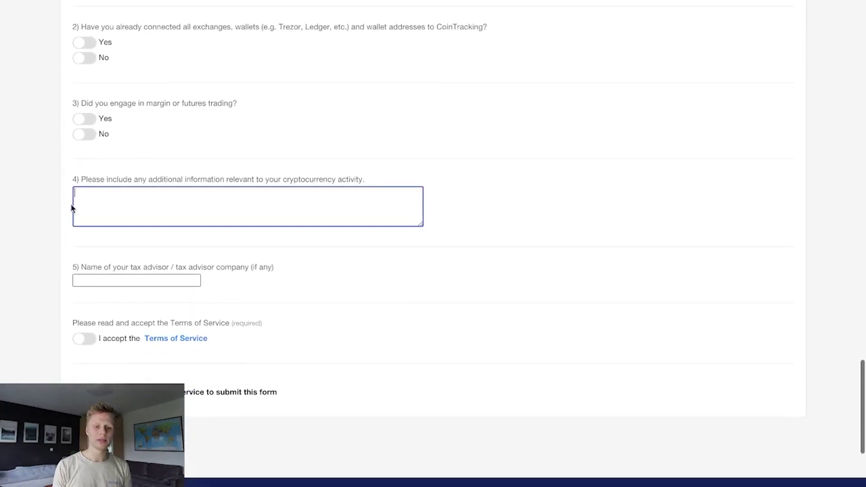